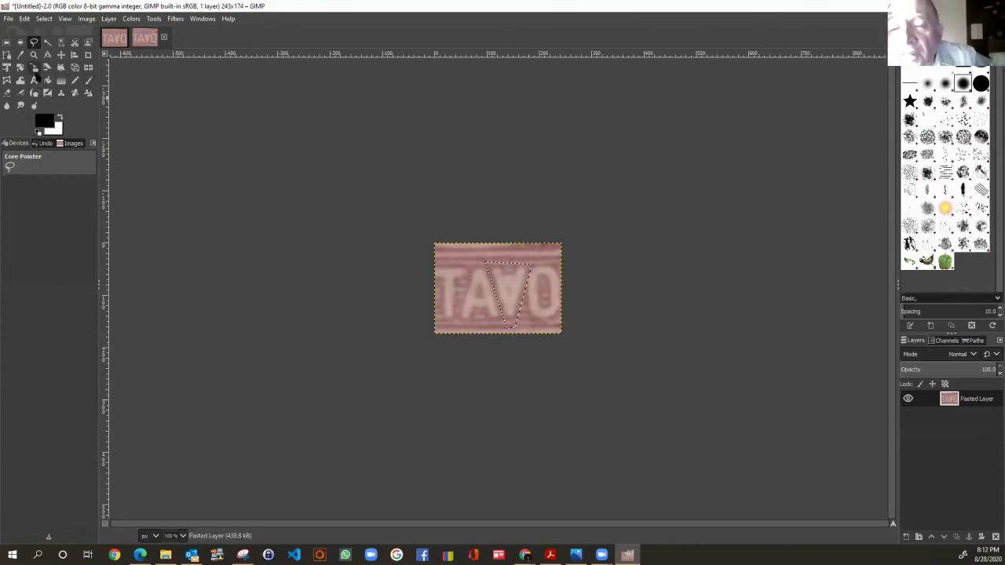
Rotate the selected upside-down letter between the A and O of TAVO by about 179 degrees
click(34, 68)
click(506, 290)
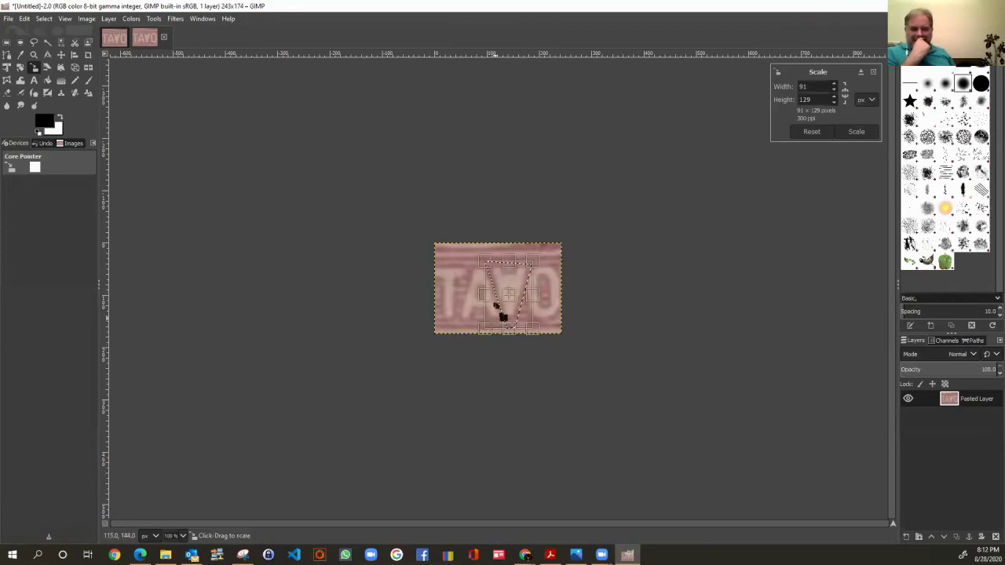
click(21, 67)
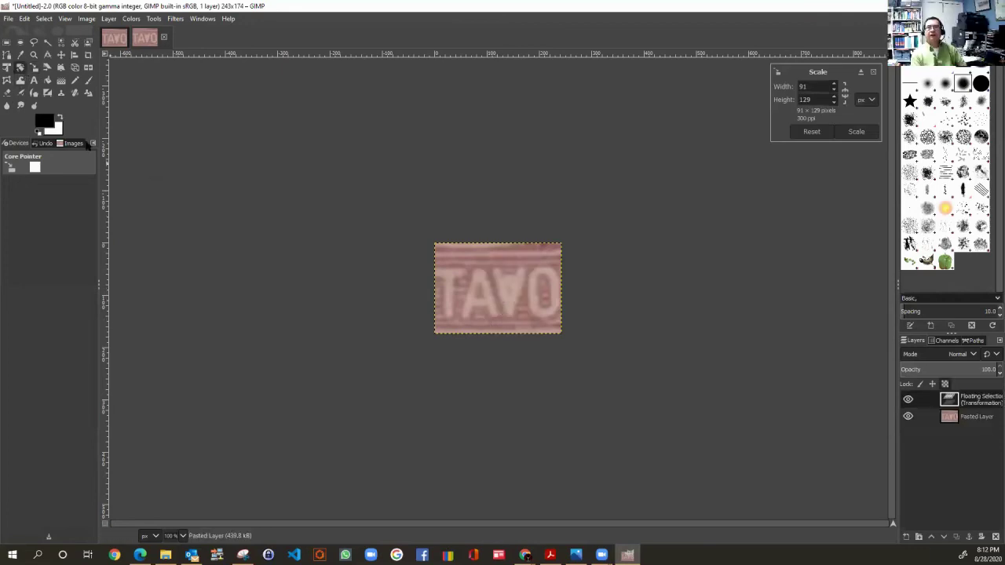
drag(512, 286, 517, 315)
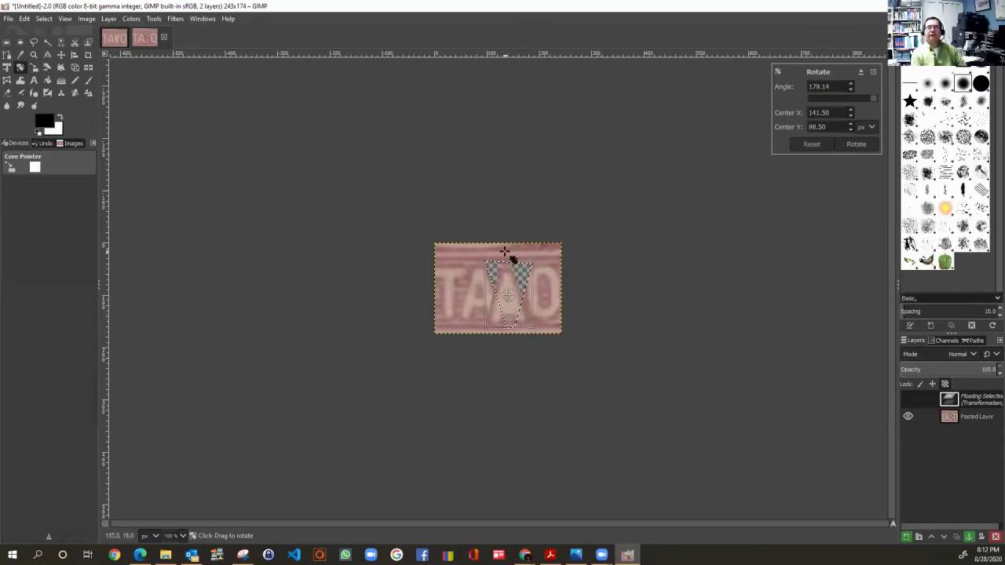
key(Return)
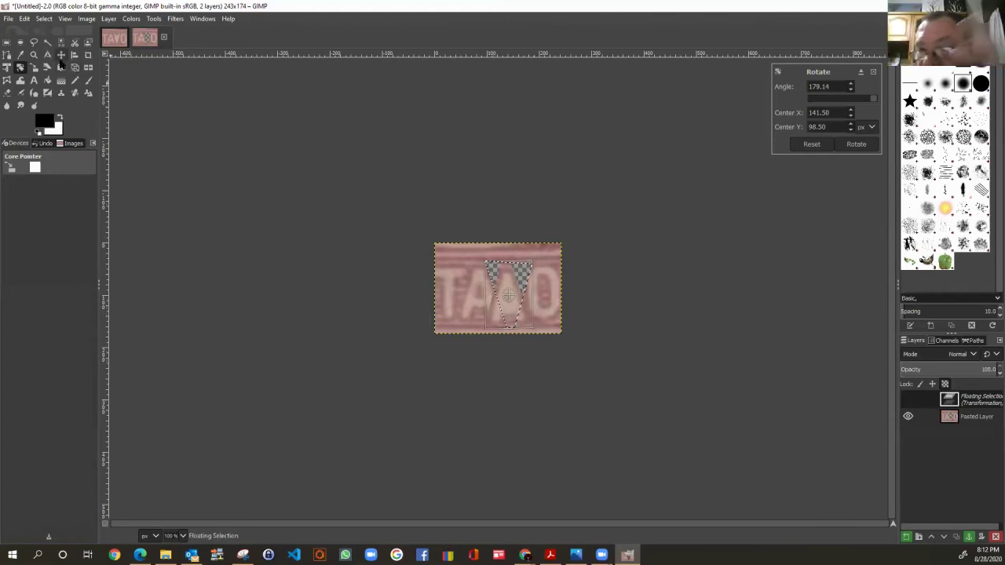
Move the rotated letter between the A and O, and place a horizontal guide across the lower part of the letters
mouse_move(521, 303)
mouse_down()
mouse_move(516, 287)
mouse_move(531, 293)
mouse_up()
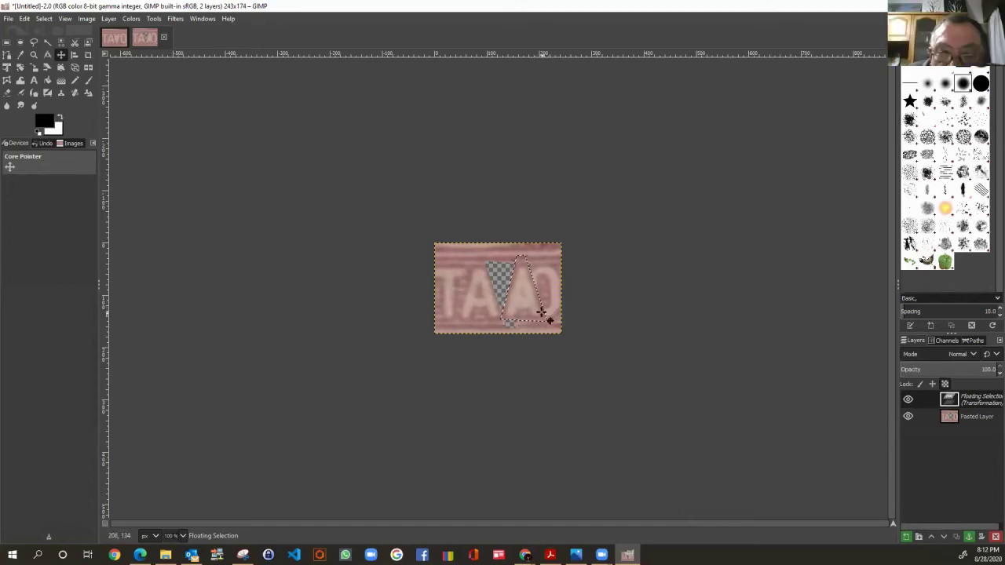
mouse_move(522, 300)
mouse_down()
mouse_move(497, 305)
mouse_move(535, 304)
mouse_move(490, 304)
mouse_move(530, 299)
mouse_move(523, 306)
mouse_up()
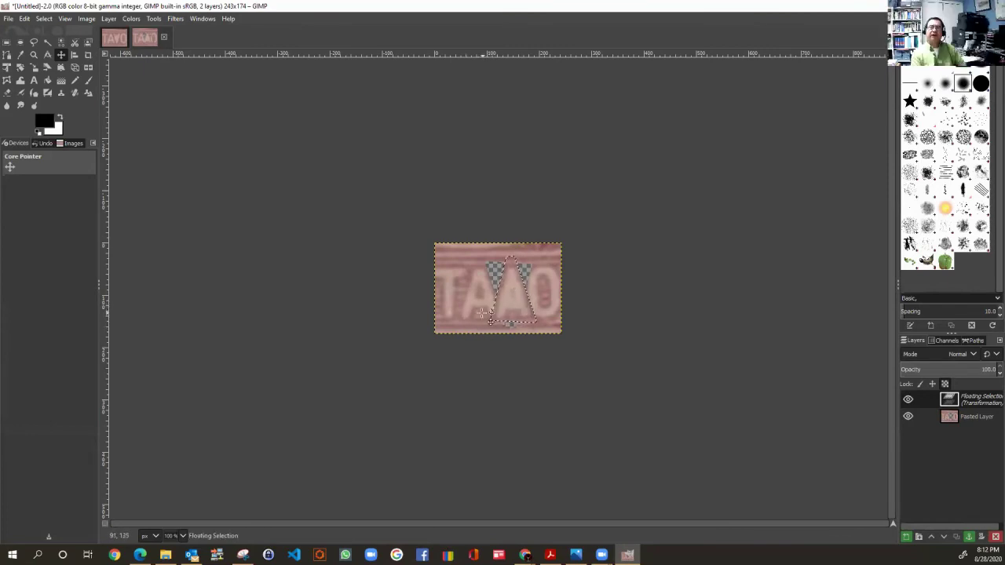
drag(448, 54, 518, 311)
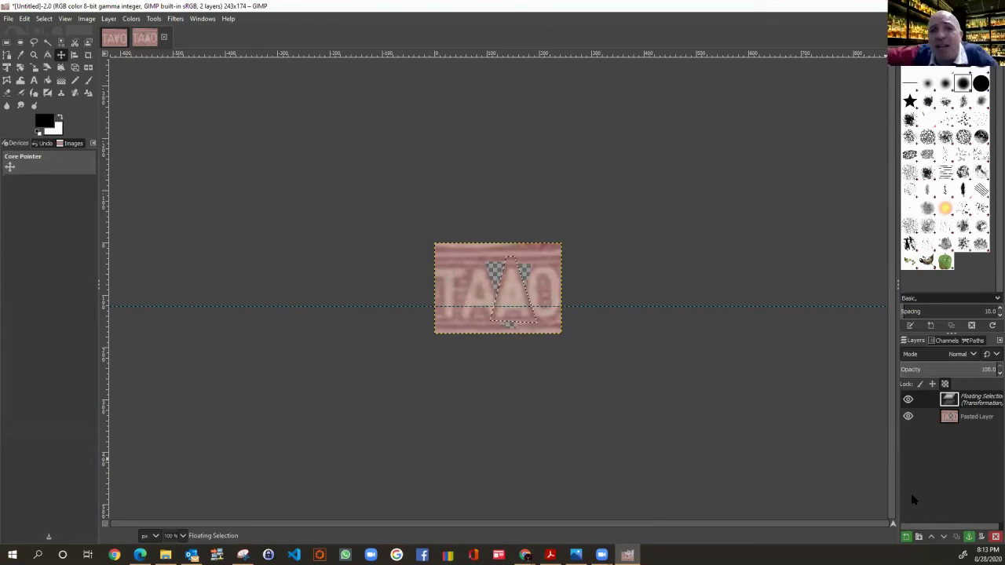
Compare the edited TAAO image with the original TAVO image, both at 200% zoom, and return to the edited one
click(183, 537)
click(186, 465)
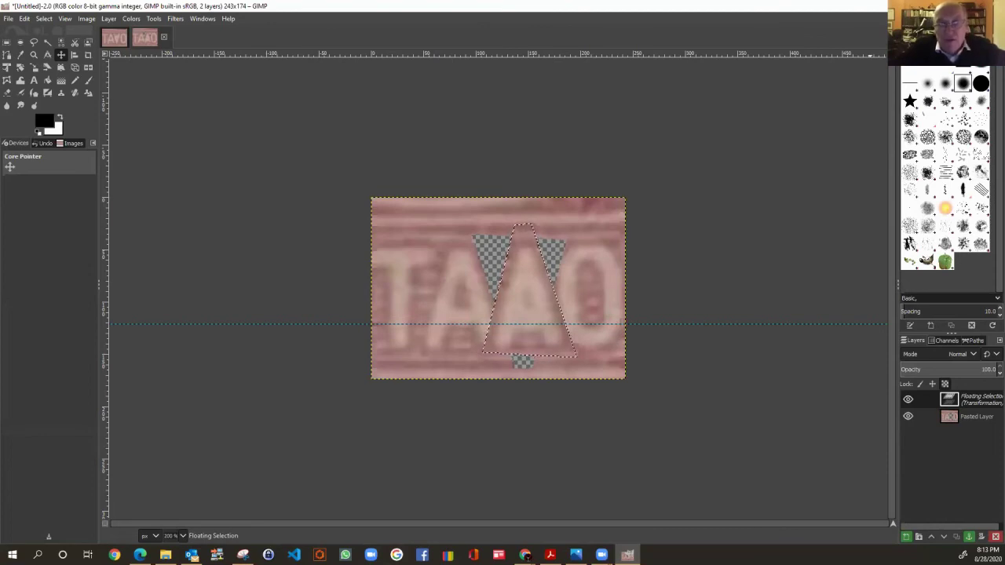
click(114, 37)
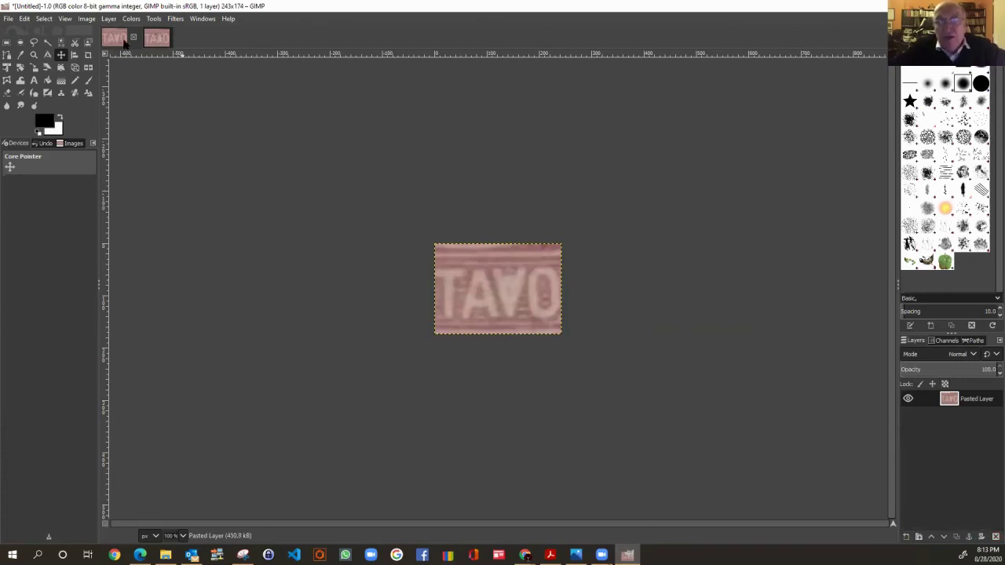
click(183, 536)
click(179, 465)
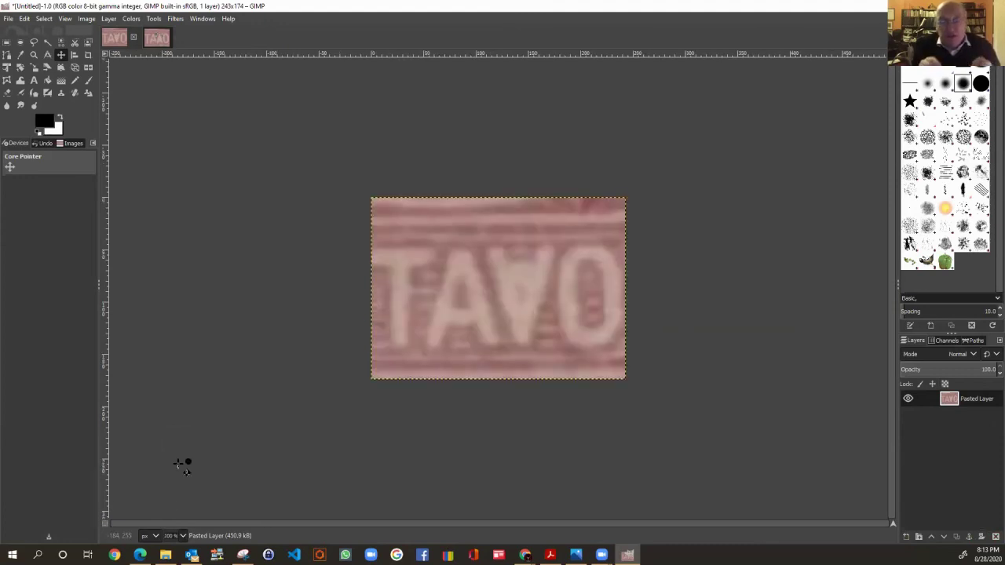
click(154, 41)
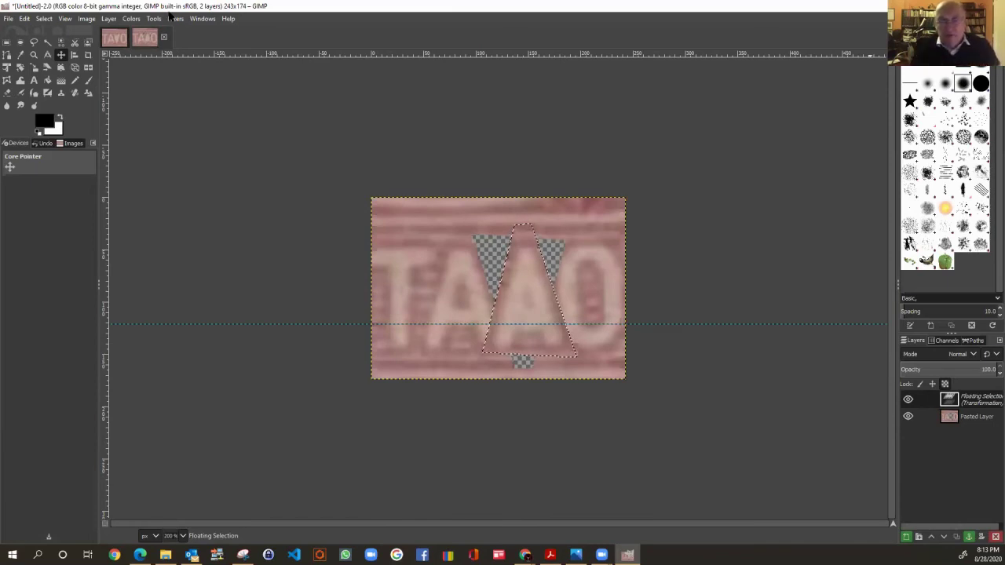
Switch to the stamp photo 38.jpg, snip the NTAVO part of the CENTAVOS lettering with Snipping Tool, and copy the capture
key(alt+Tab)
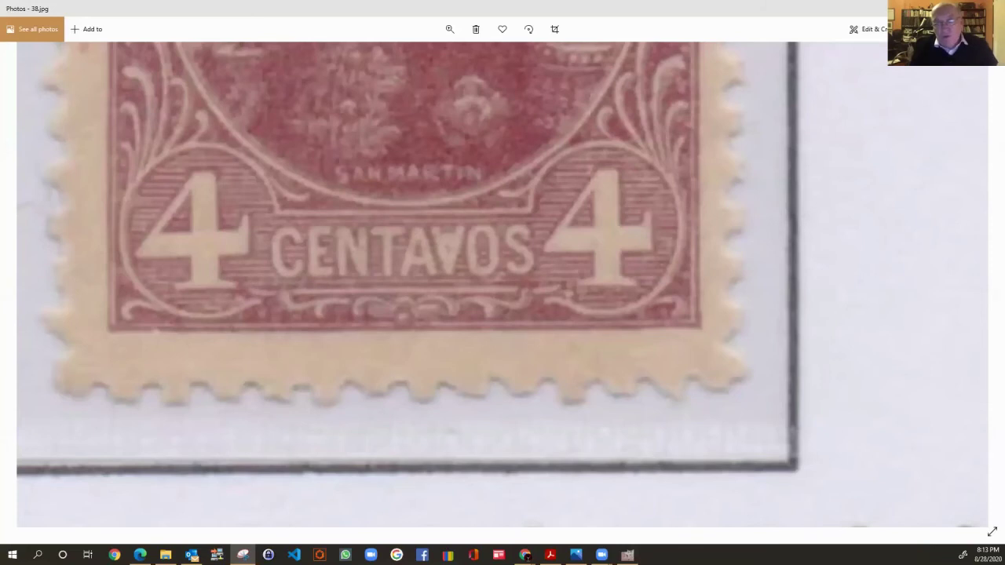
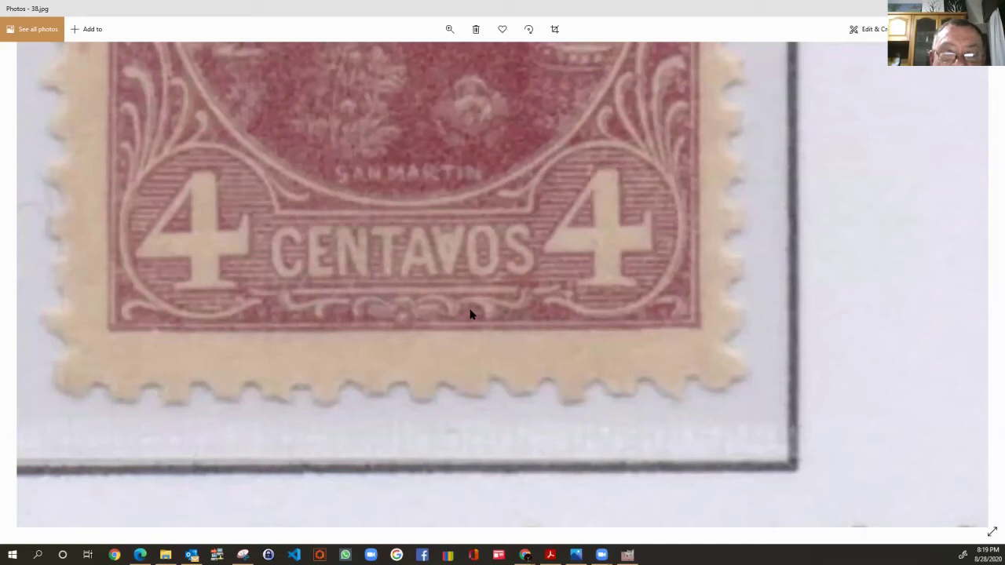
scroll(464, 297, up, 1)
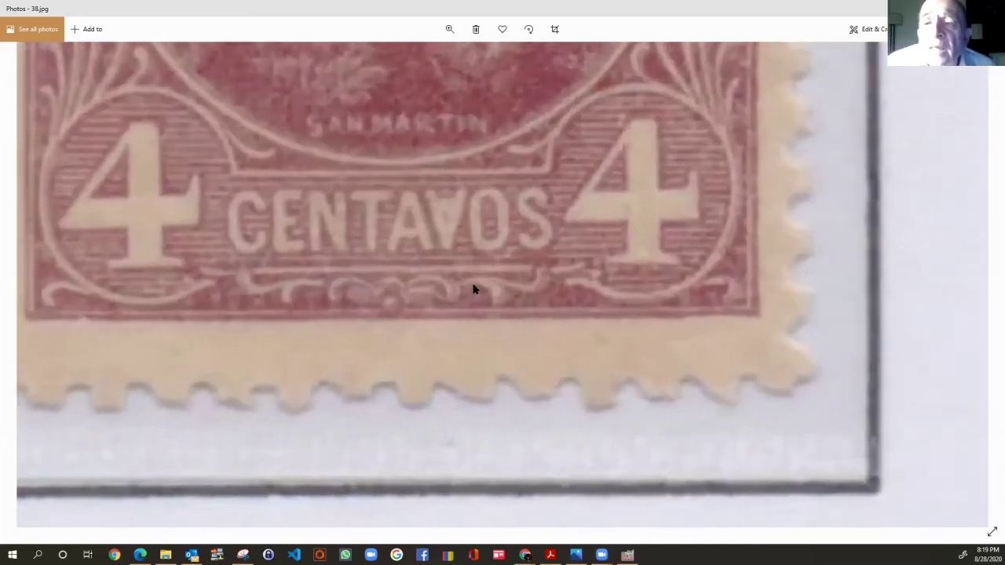
scroll(451, 283, down, 1)
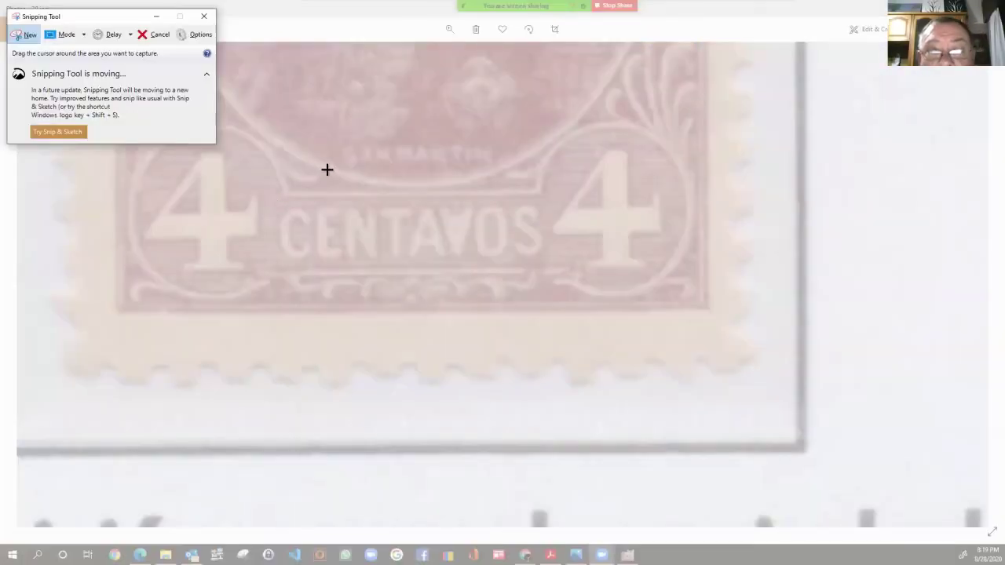
drag(335, 163, 521, 303)
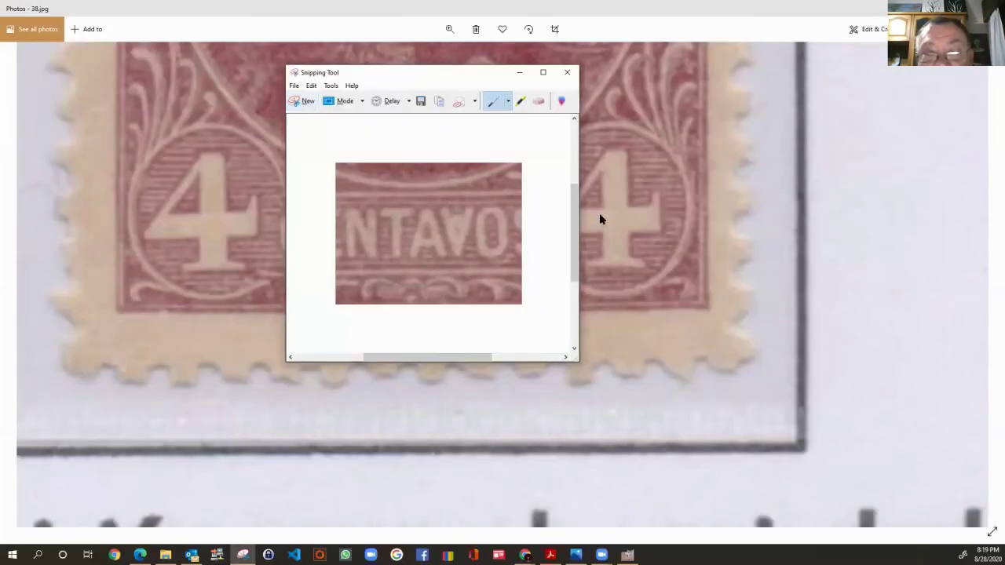
click(311, 85)
click(331, 97)
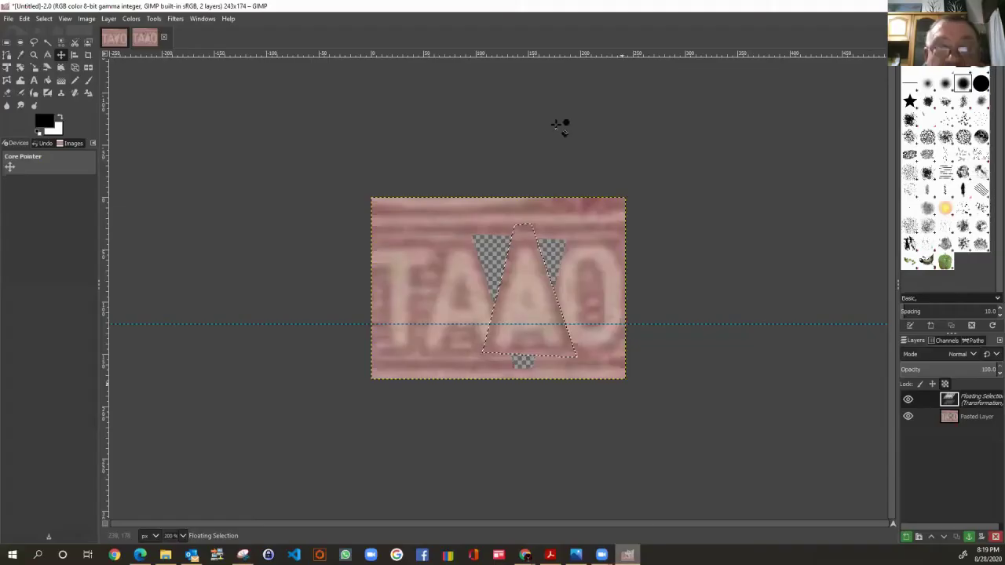
Switch to GIMP and create a new image from the clipboard
click(8, 18)
mouse_move(17, 22)
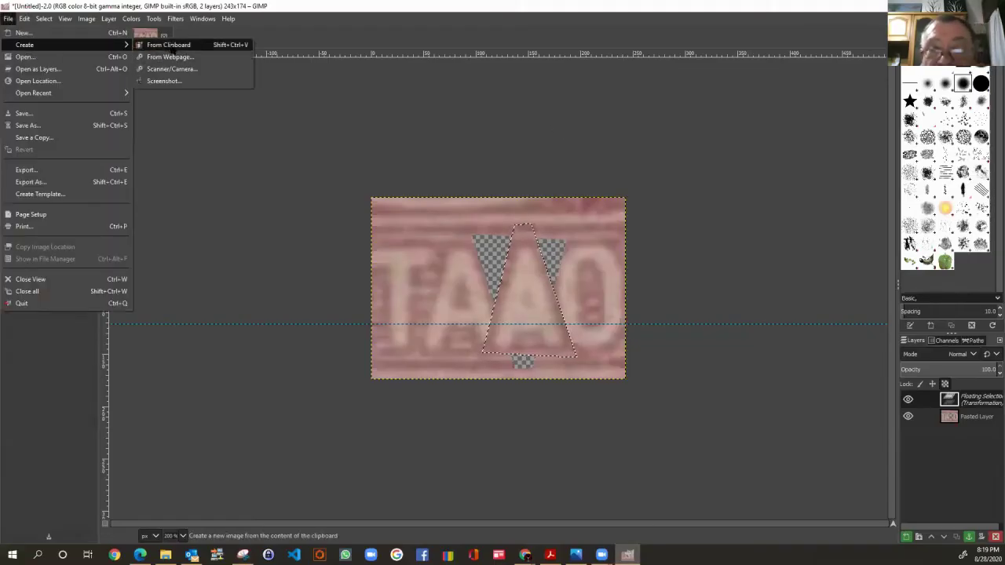
click(185, 41)
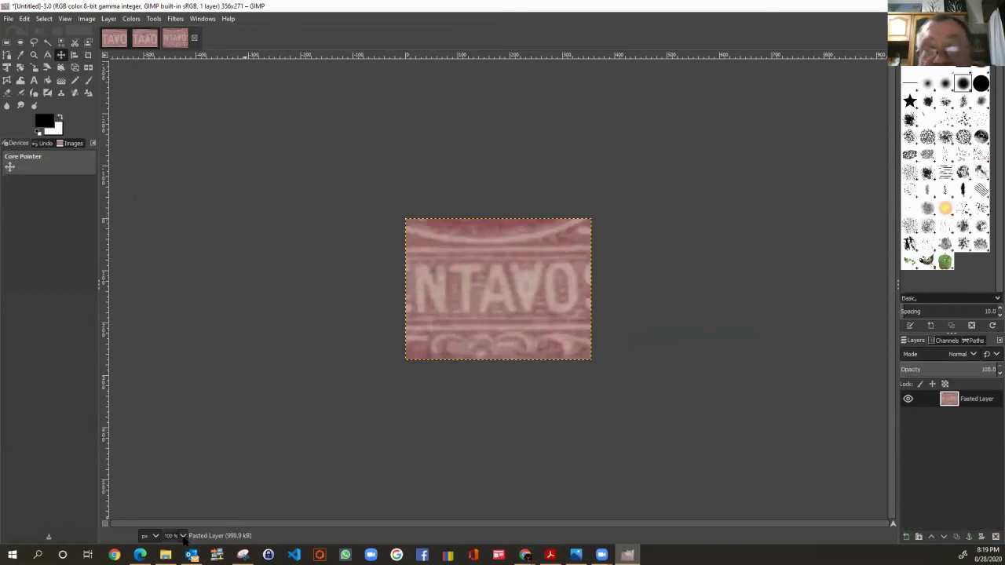
Examine the new NTAVO image at 400% and 200% zoom, and return to the edited TAAO image
click(183, 535)
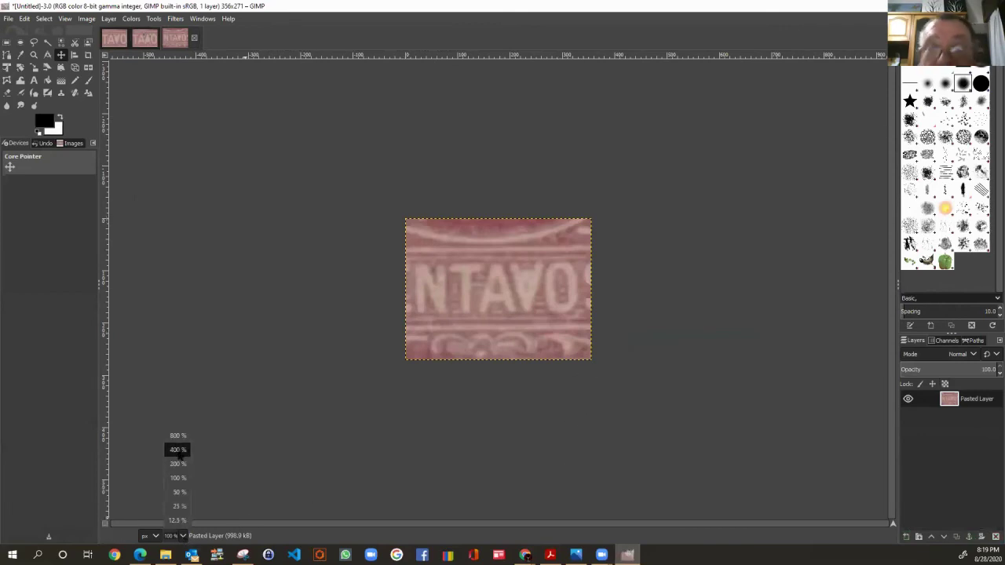
click(179, 450)
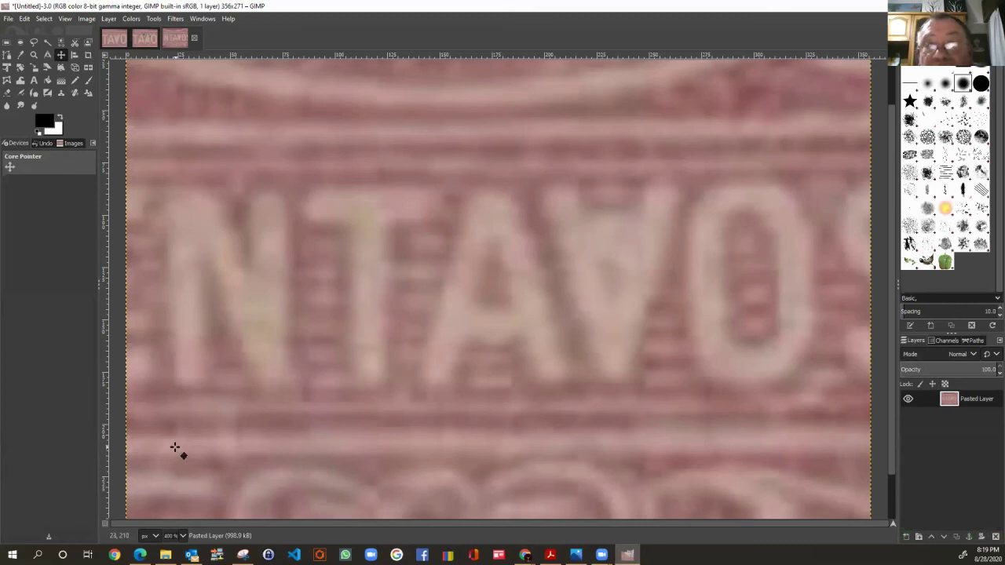
click(183, 536)
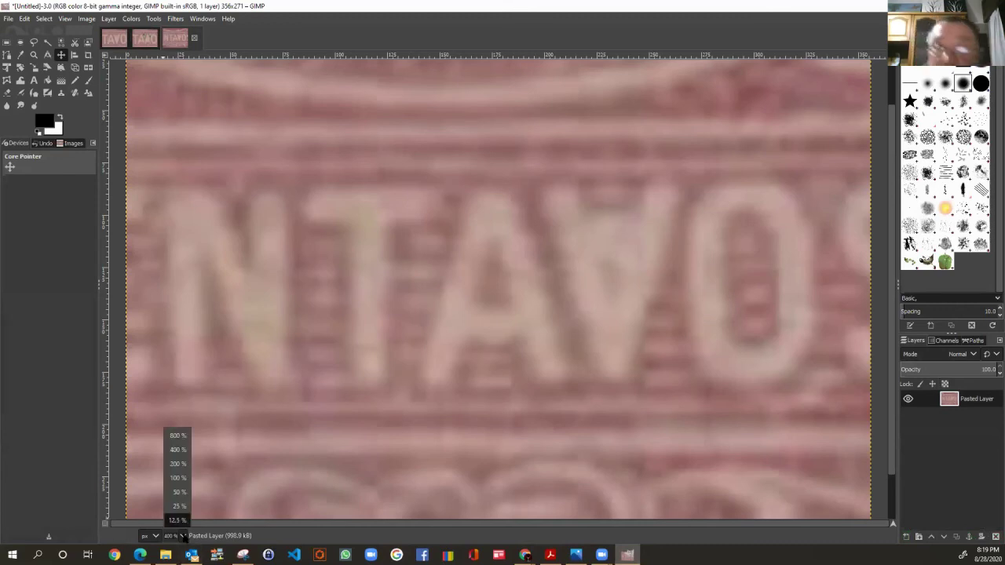
click(178, 464)
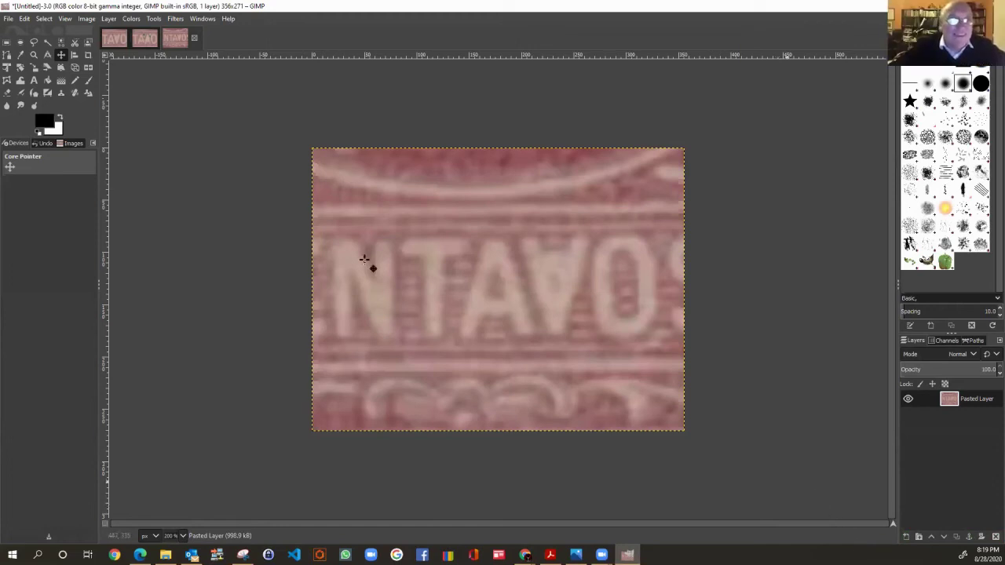
click(144, 41)
mouse_move(549, 555)
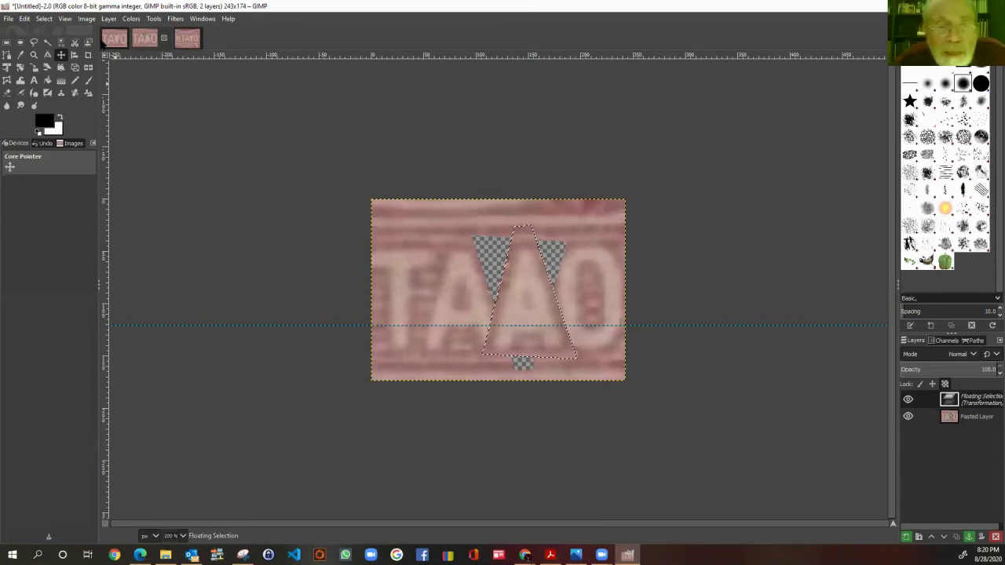
click(87, 19)
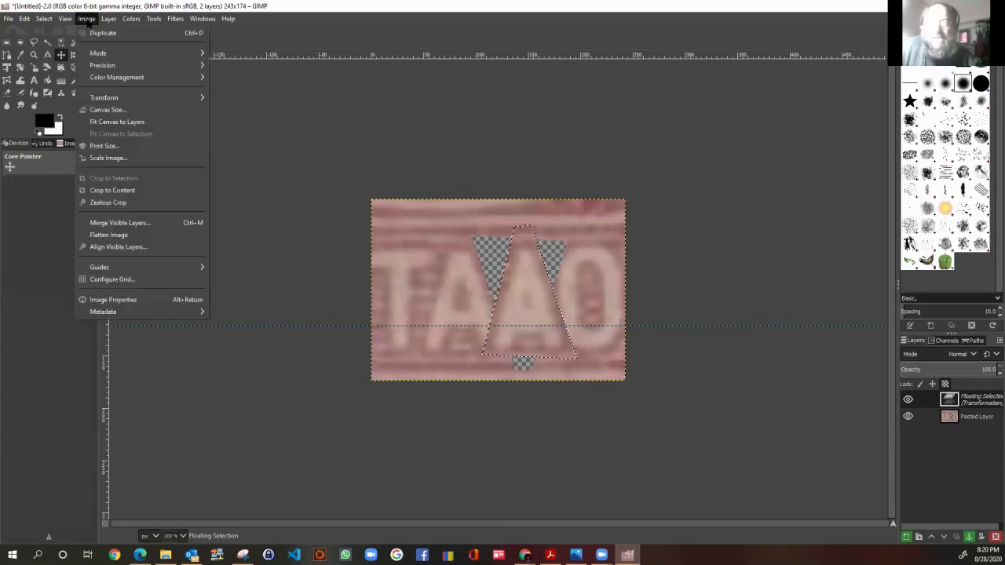
mouse_move(126, 21)
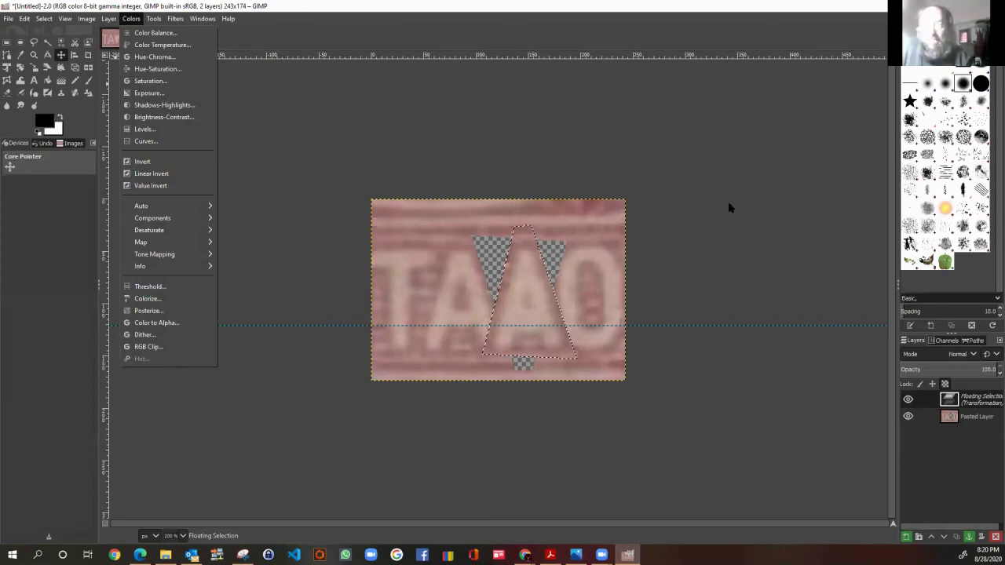
click(823, 245)
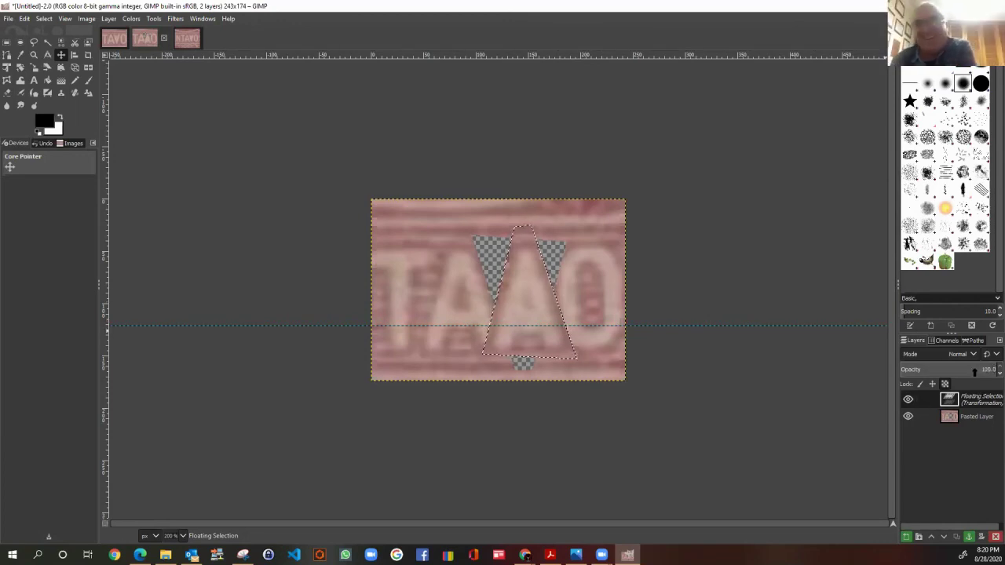
Lower the opacity of the floating rotated letter to 76%
mouse_move(975, 371)
mouse_down()
mouse_move(989, 377)
mouse_move(928, 374)
mouse_move(992, 369)
mouse_up()
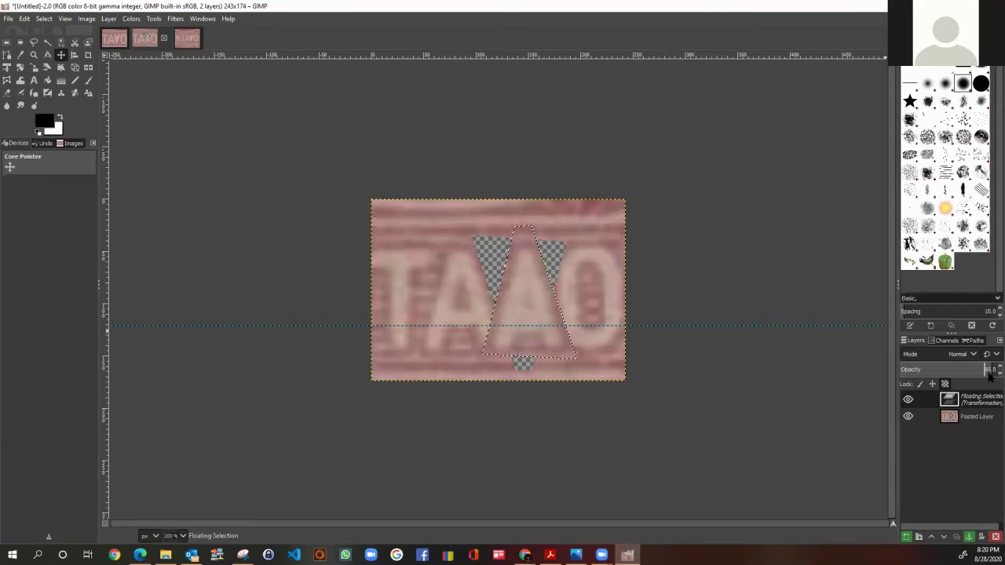
scroll(989, 374, down, 11)
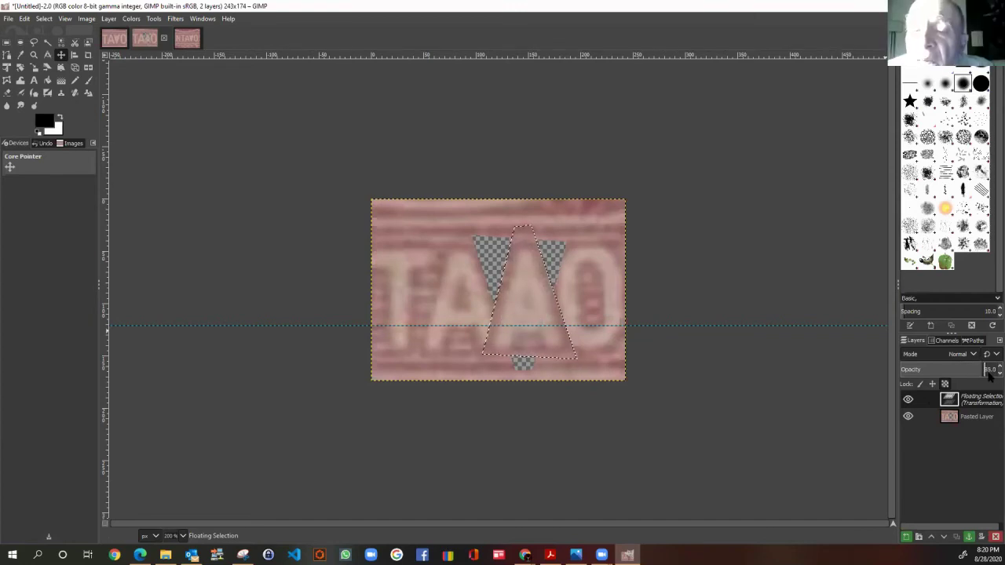
scroll(989, 375, down, 5)
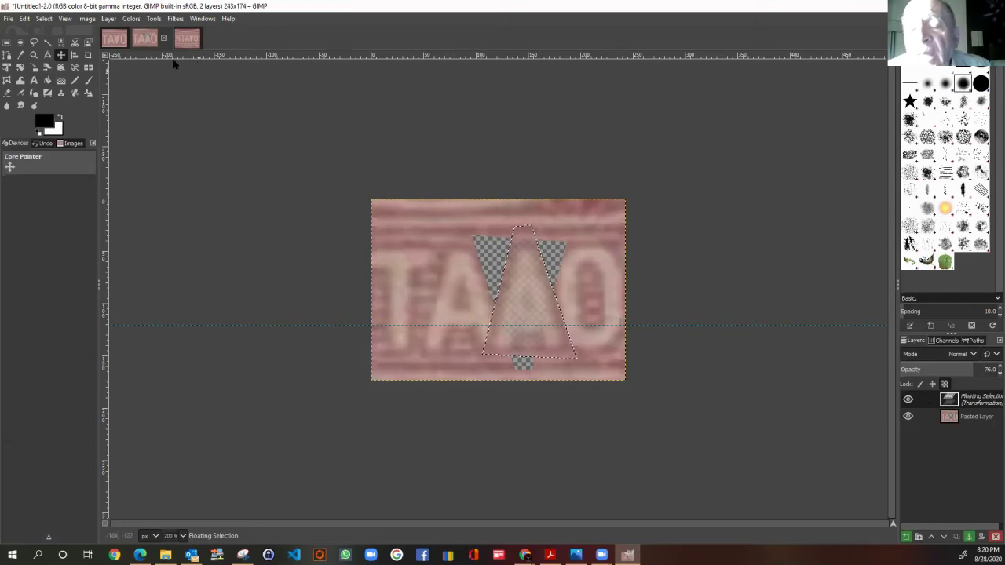
Shift the semi-transparent letter slightly toward the O and anchor it to the pasted layer
click(62, 57)
mouse_move(541, 294)
mouse_down()
mouse_move(478, 293)
mouse_move(548, 294)
mouse_up()
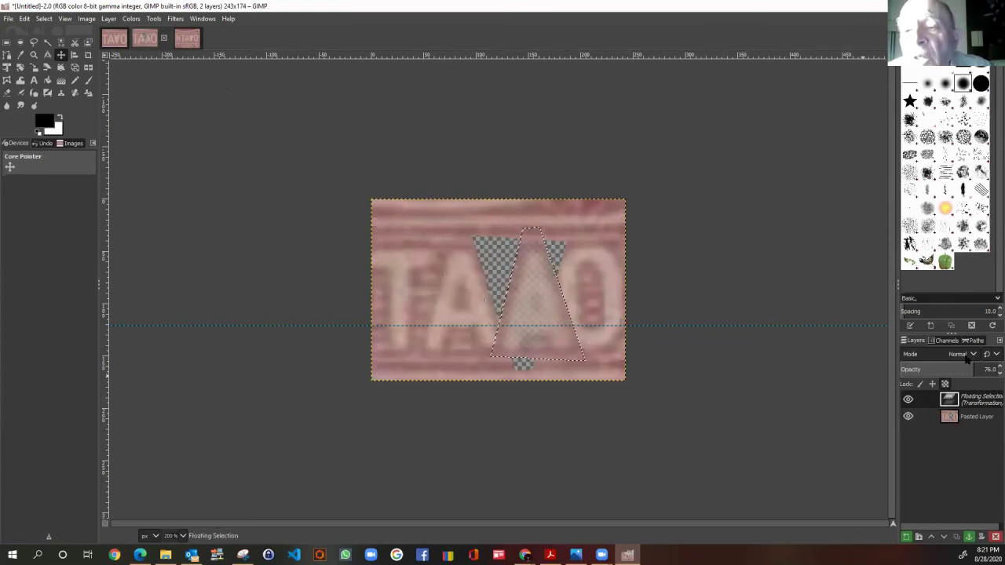
click(455, 227)
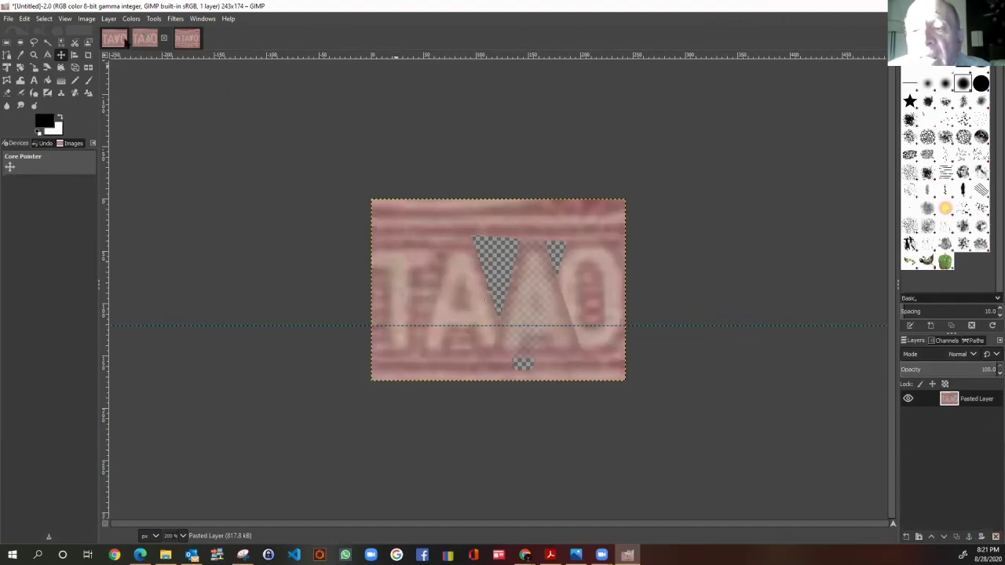
Try a Color to Gray conversion on the TAAO image, and undo it along with the anchoring of the rotated letter
click(131, 19)
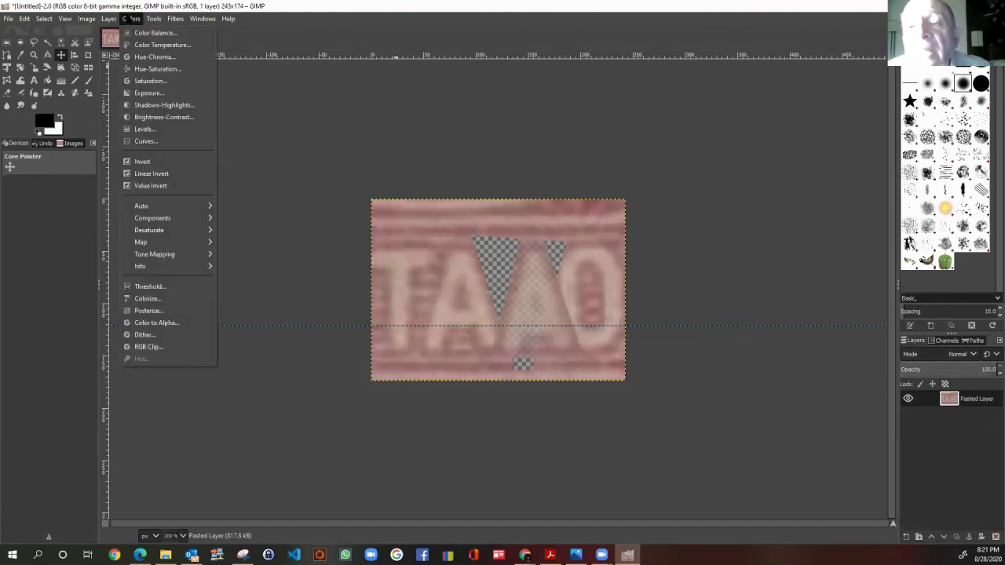
mouse_move(179, 231)
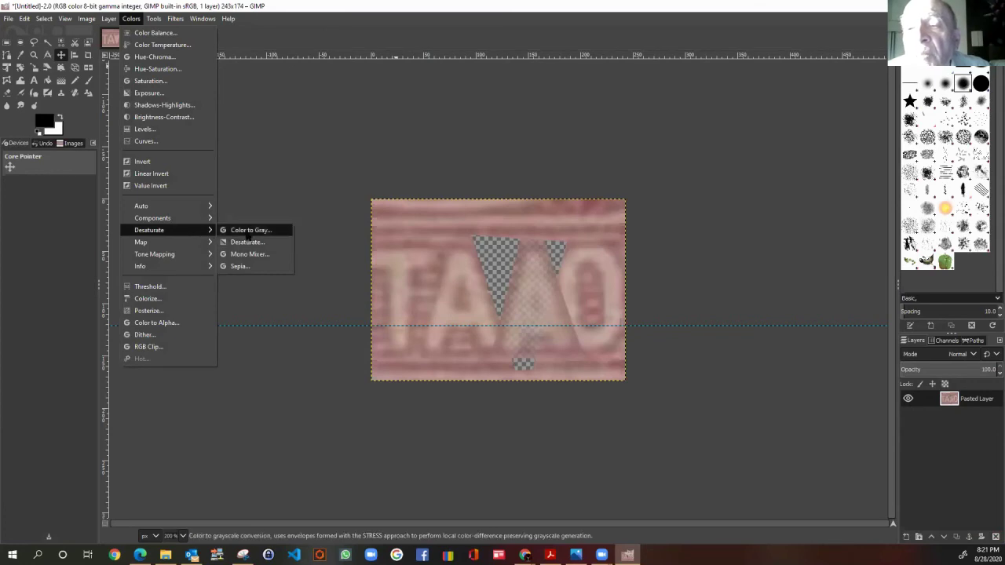
click(249, 230)
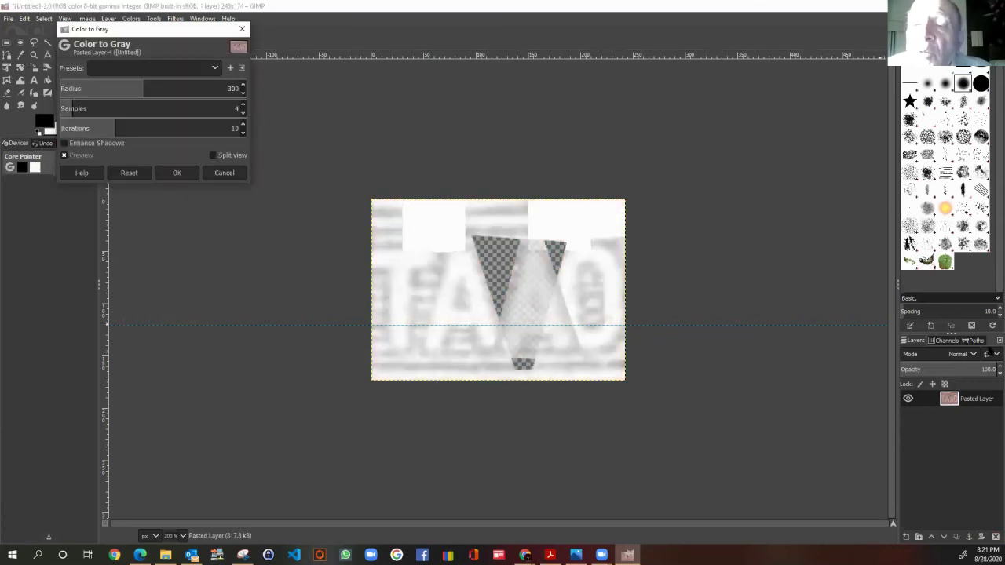
click(177, 173)
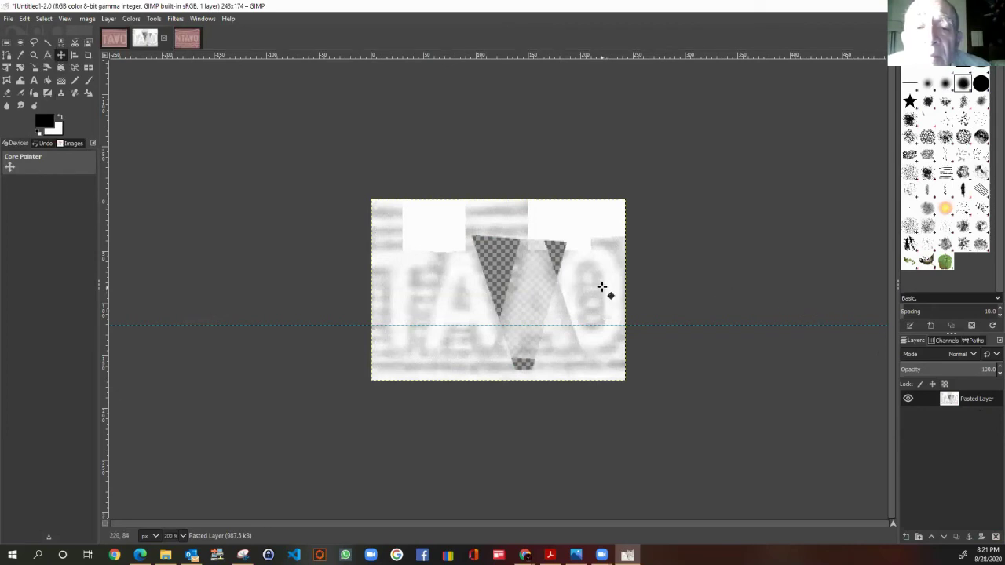
key(ctrl+z)
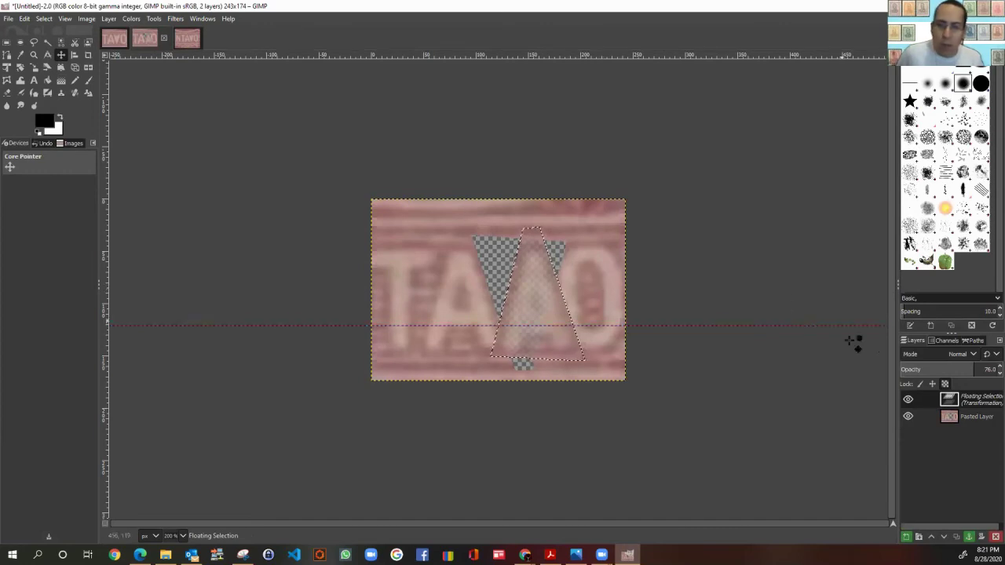
Bring up the NTAVO image, switch to Photos and show the full 4 CENTS. album page in 38.jpg
click(184, 41)
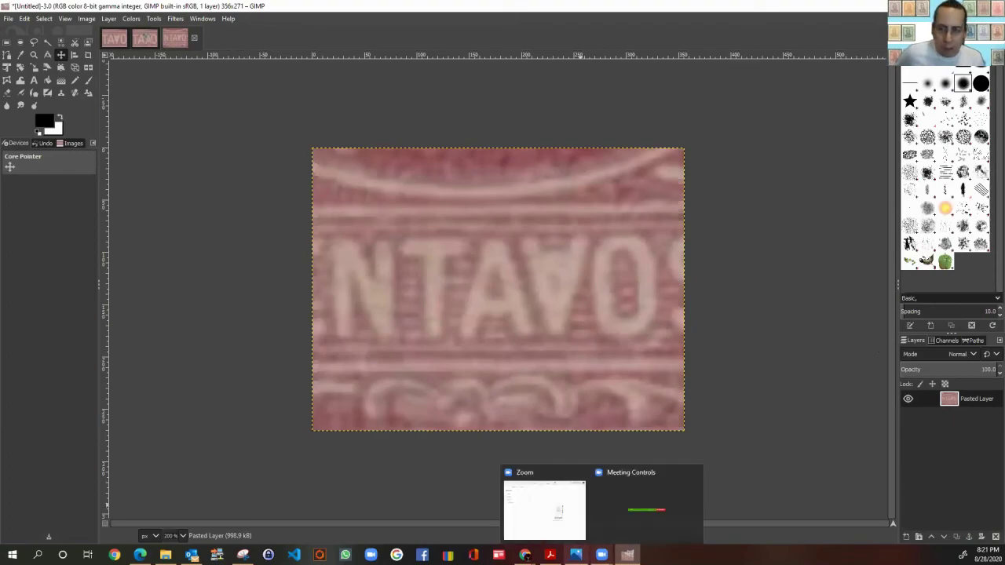
click(577, 556)
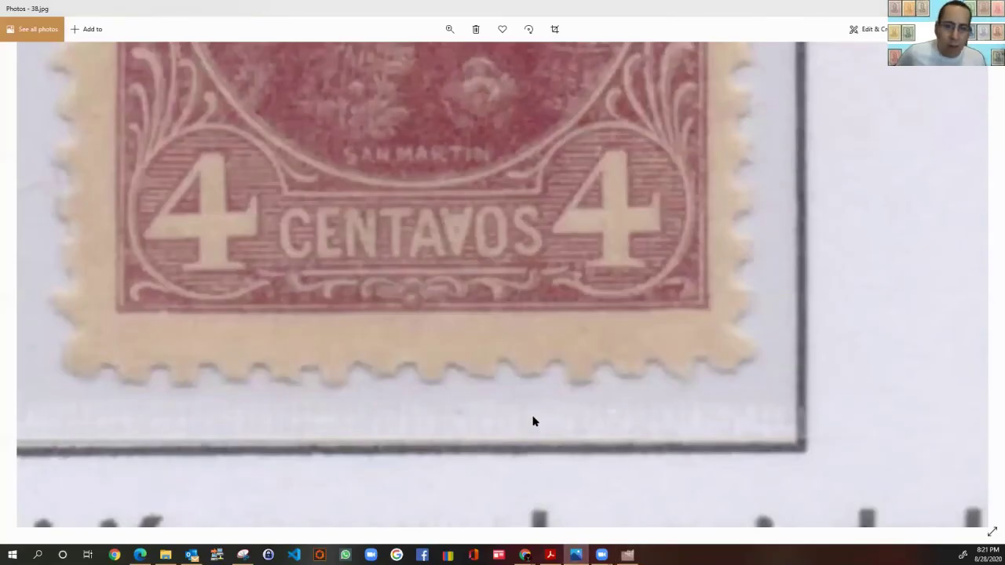
scroll(533, 422, down, 5)
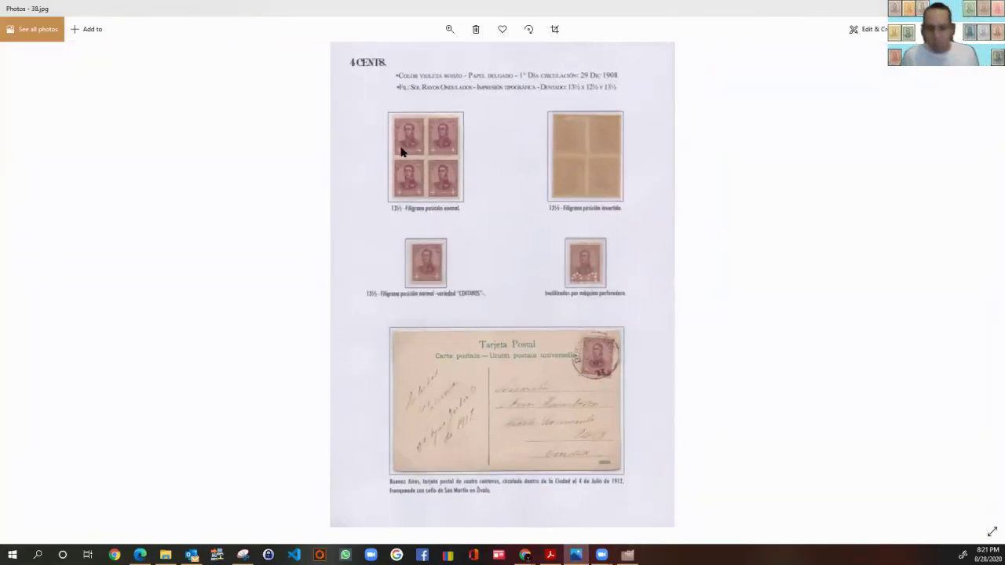
key(Left)
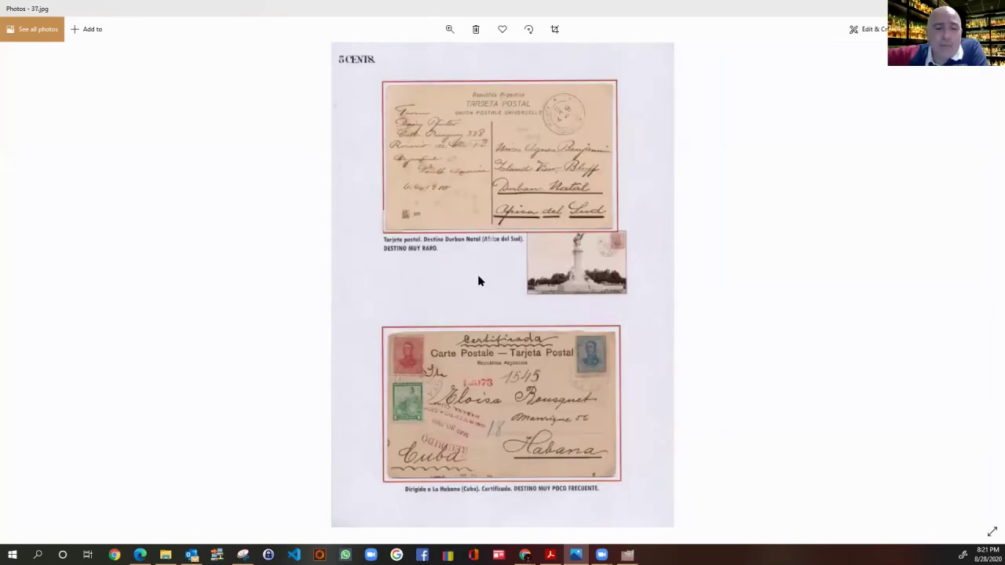
key(Right)
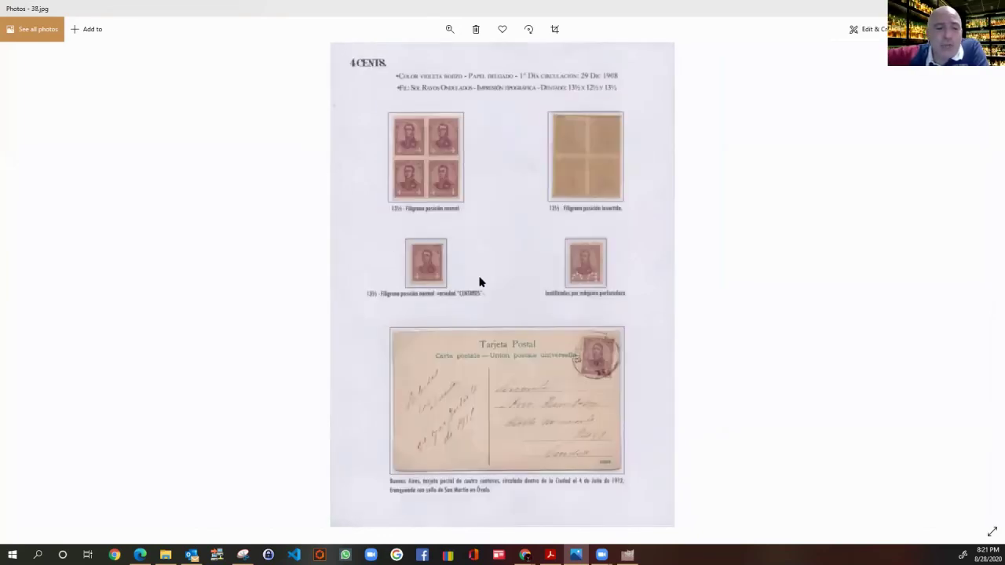
Enlarge the CENTAVOS lettering on the upper-right stamp of the block of four with normal watermark
scroll(538, 341, up, 5)
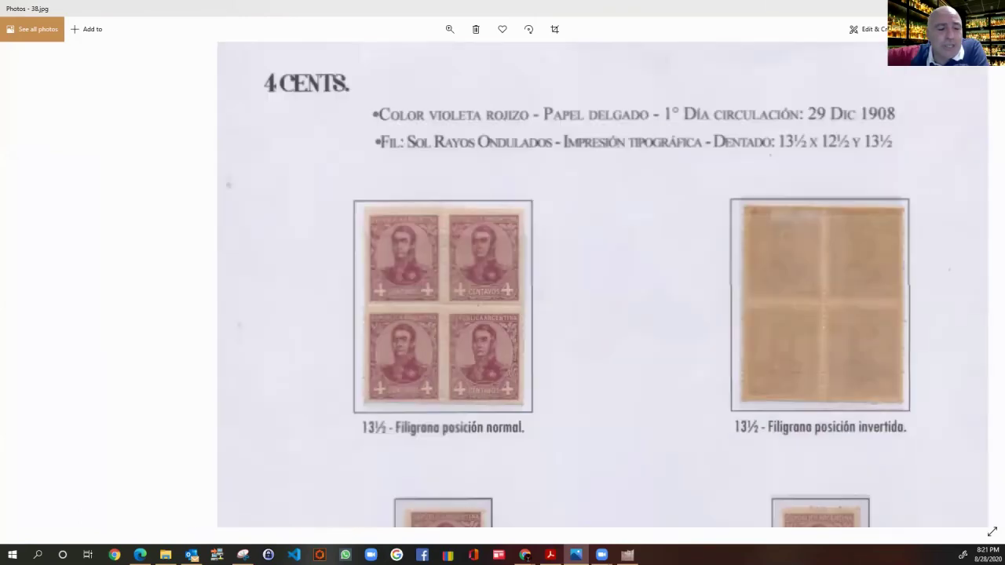
scroll(516, 337, up, 6)
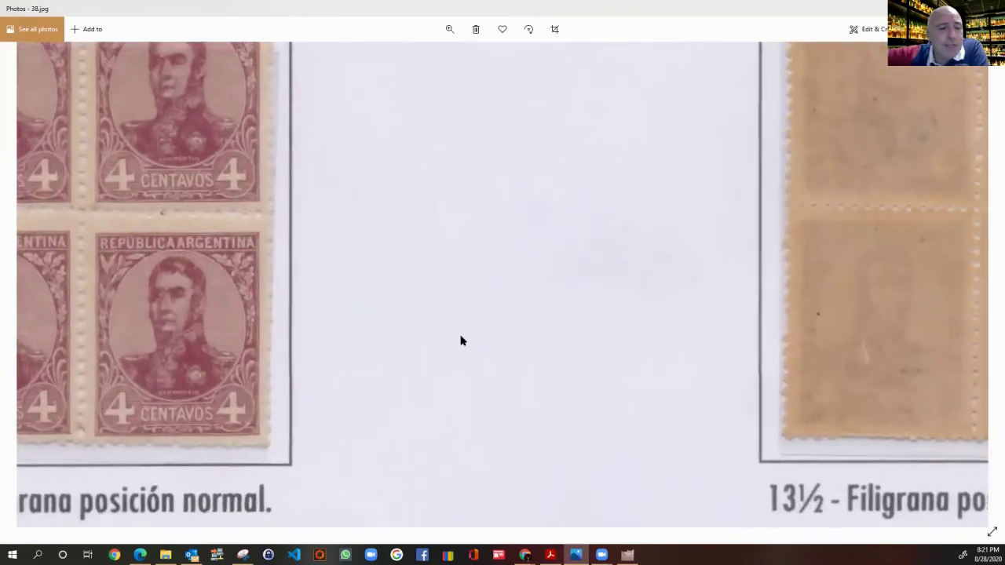
drag(462, 340, 570, 390)
scroll(569, 383, up, 4)
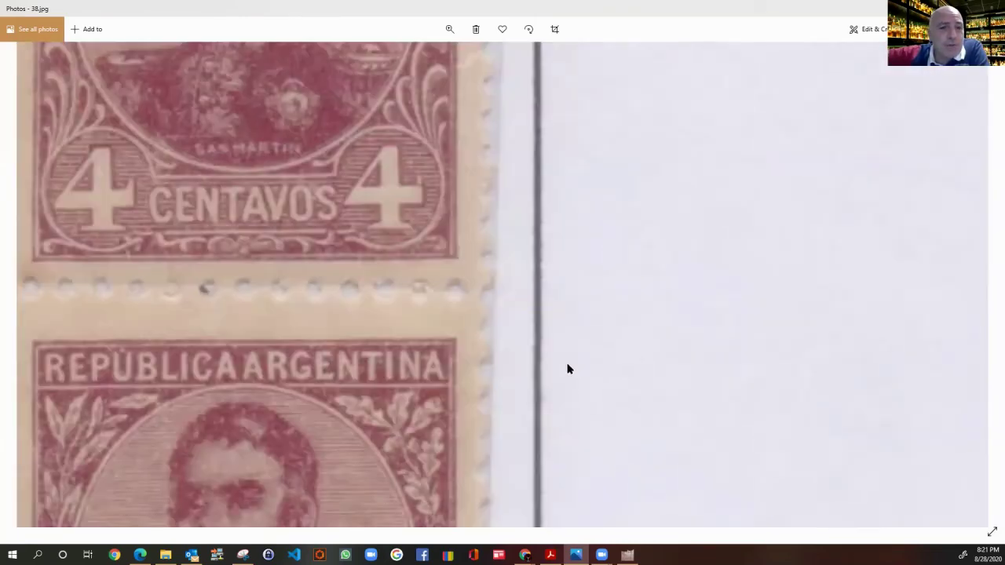
drag(337, 197, 680, 312)
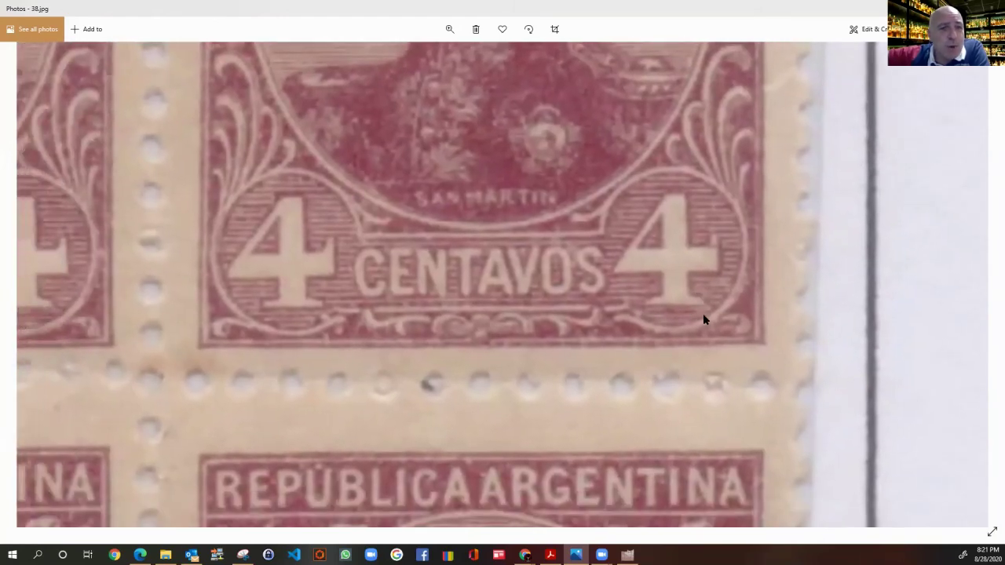
scroll(703, 346, up, 2)
scroll(703, 347, down, 2)
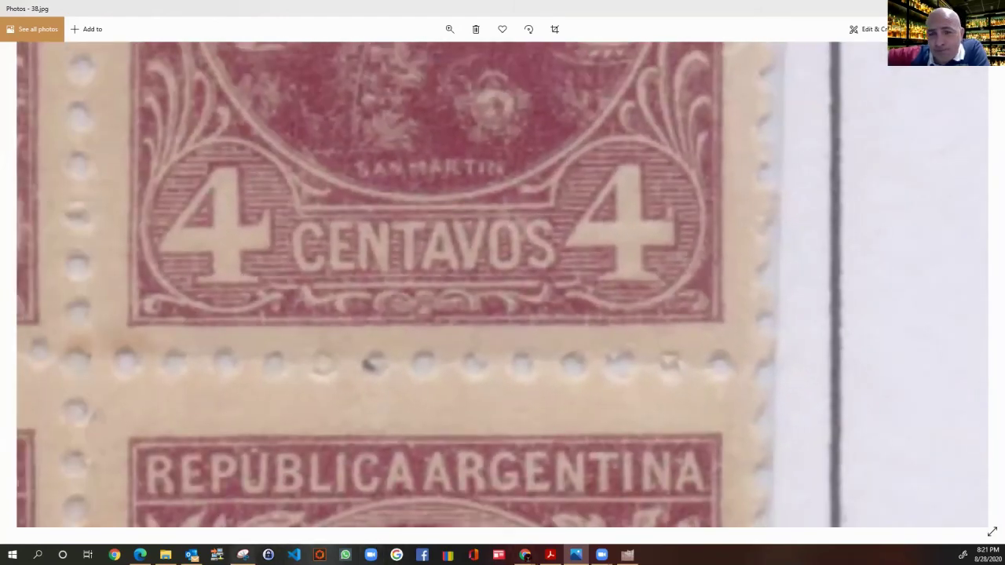
Capture the TAVO part of the normal stamp's lettering with Snipping Tool, copy the snip and return to GIMP
click(243, 556)
click(304, 105)
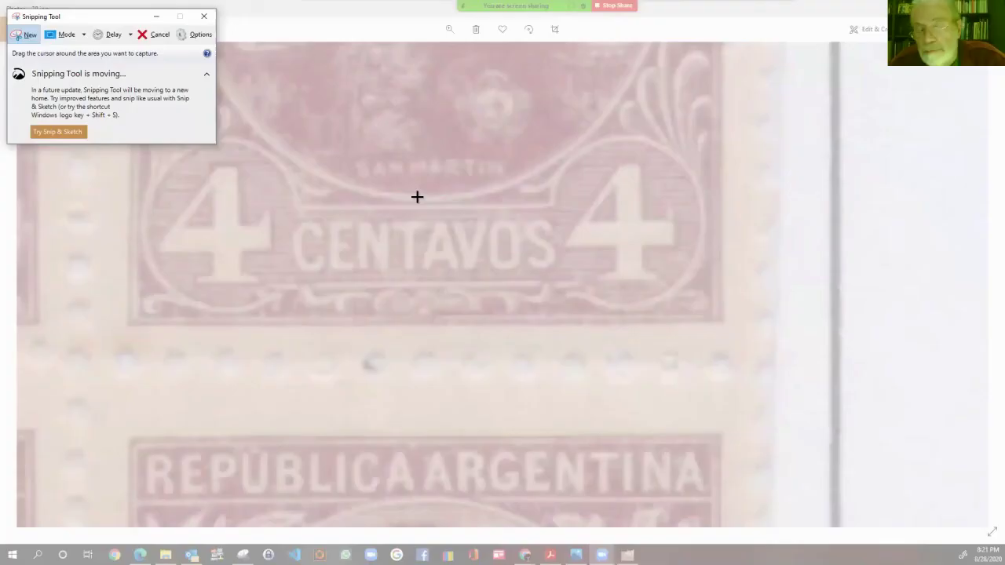
drag(409, 201, 503, 289)
click(386, 126)
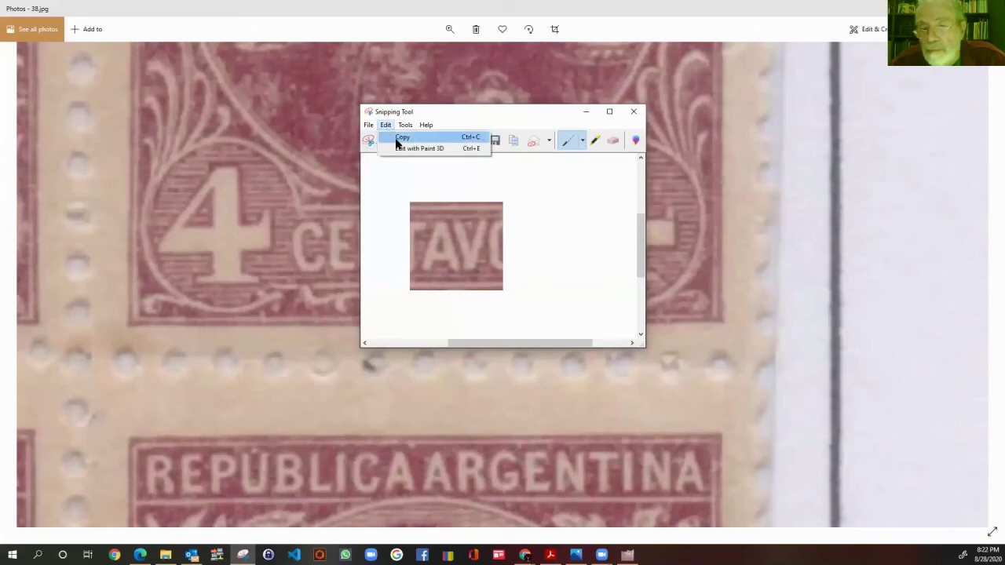
click(399, 138)
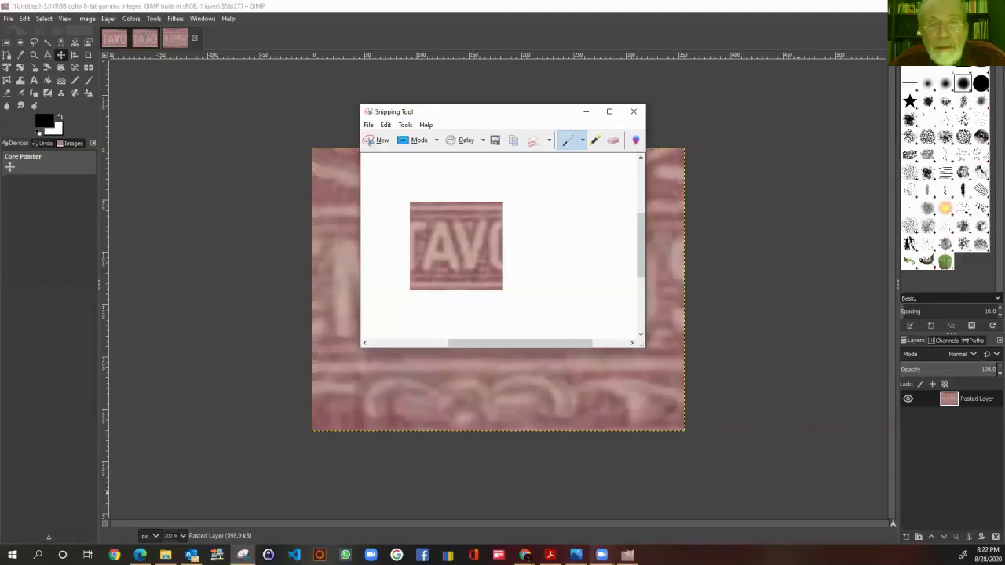
click(586, 111)
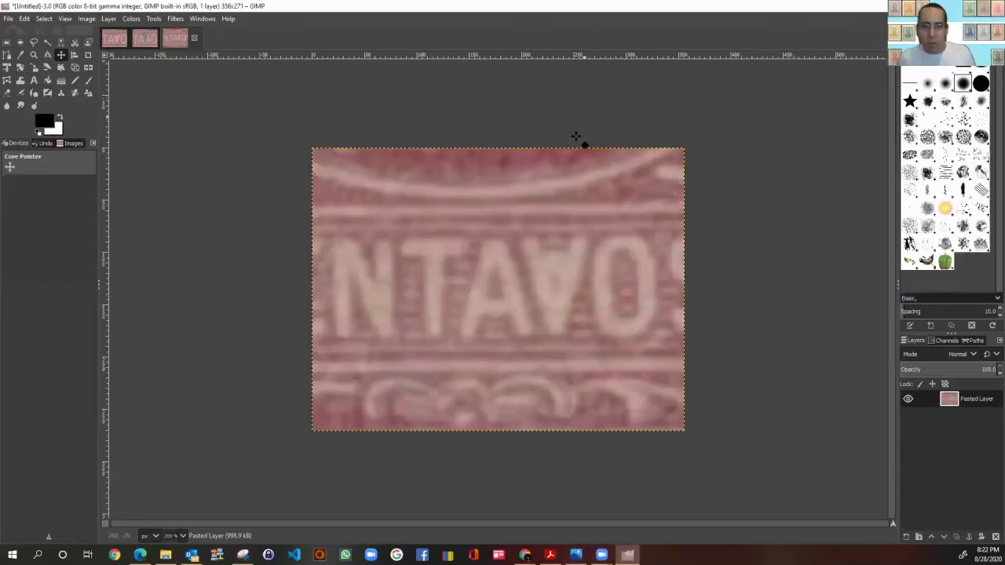
Paste the TAVO snip as a new layer in the NTAVO image and move it above the existing lettering
click(10, 19)
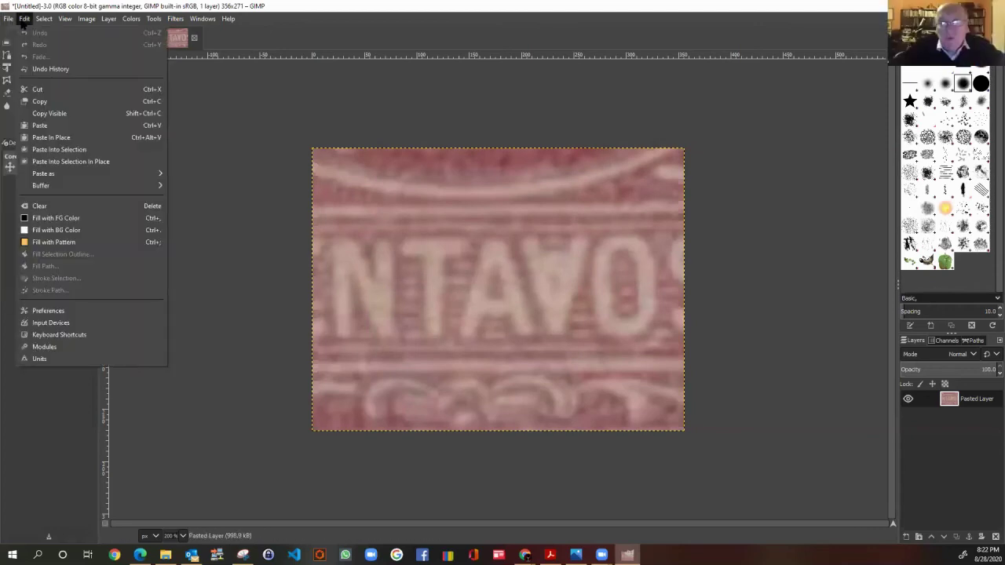
mouse_move(83, 176)
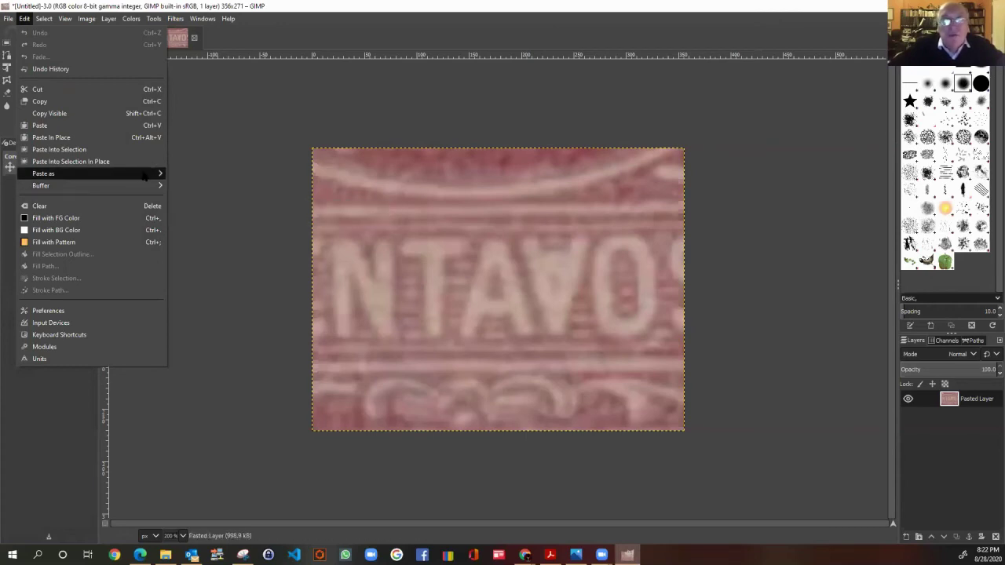
click(195, 173)
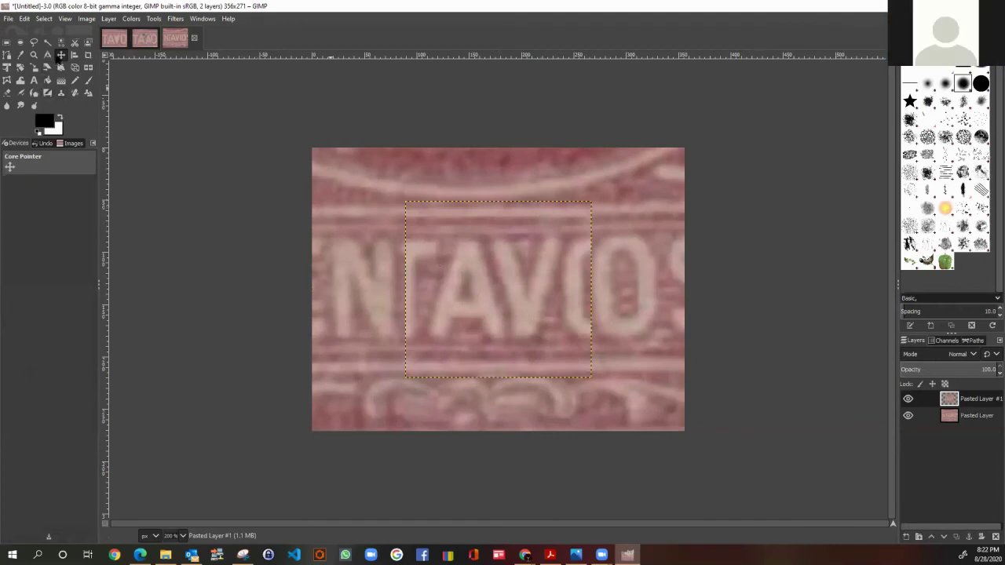
drag(507, 253, 539, 110)
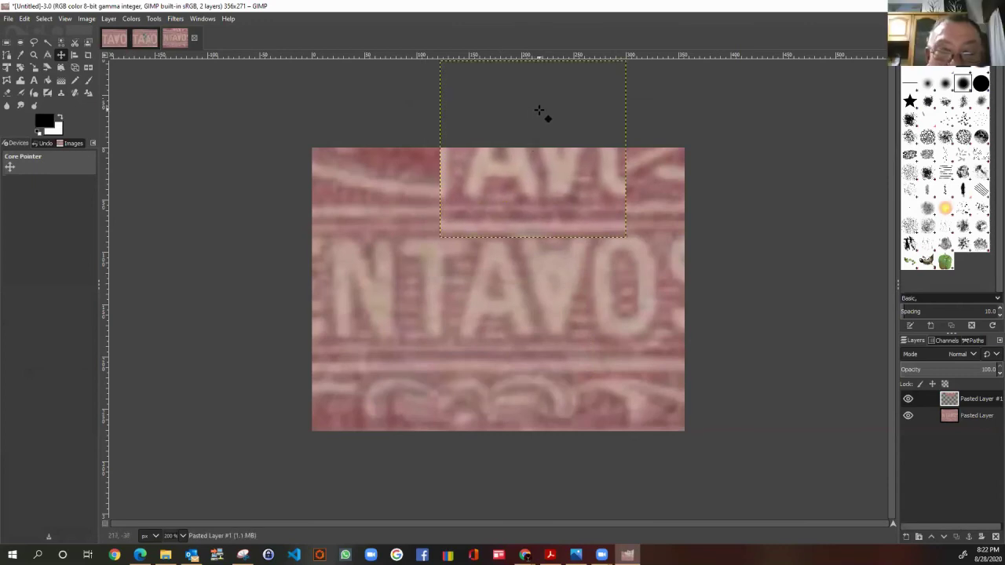
Fit the canvas to the layers and nudge the TAVO layer slightly upward to line up with the lettering beneath
click(86, 19)
mouse_move(66, 18)
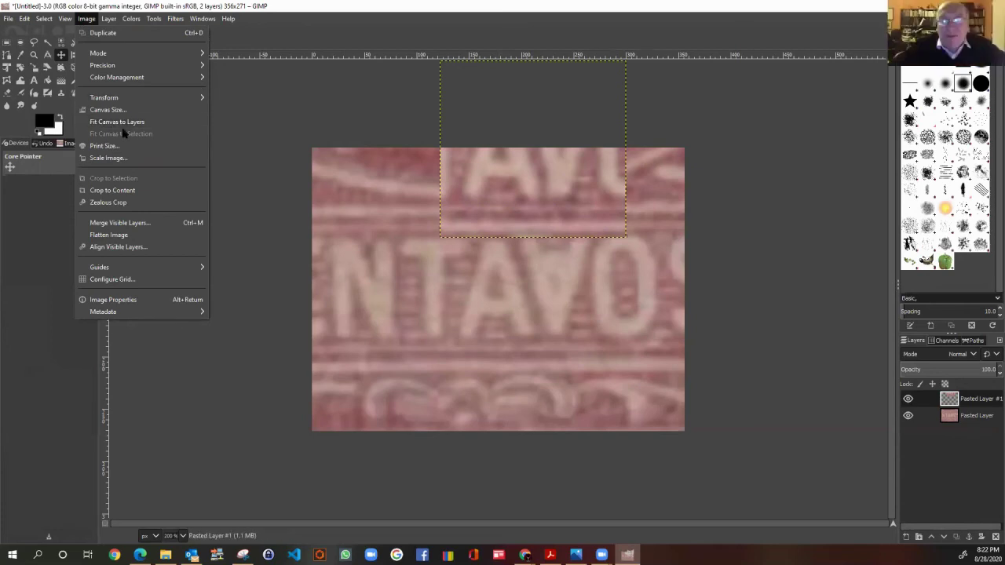
click(122, 122)
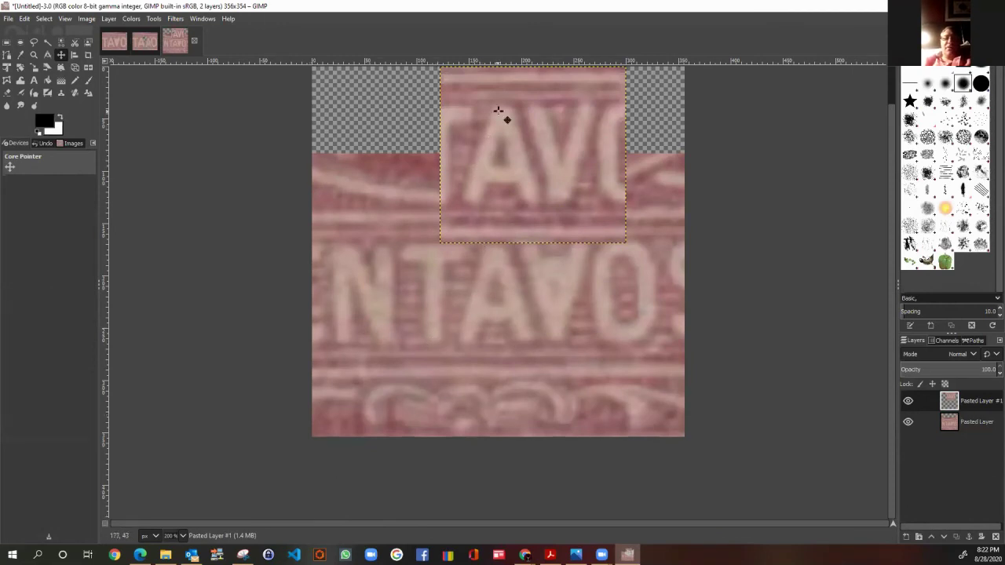
drag(519, 107, 515, 100)
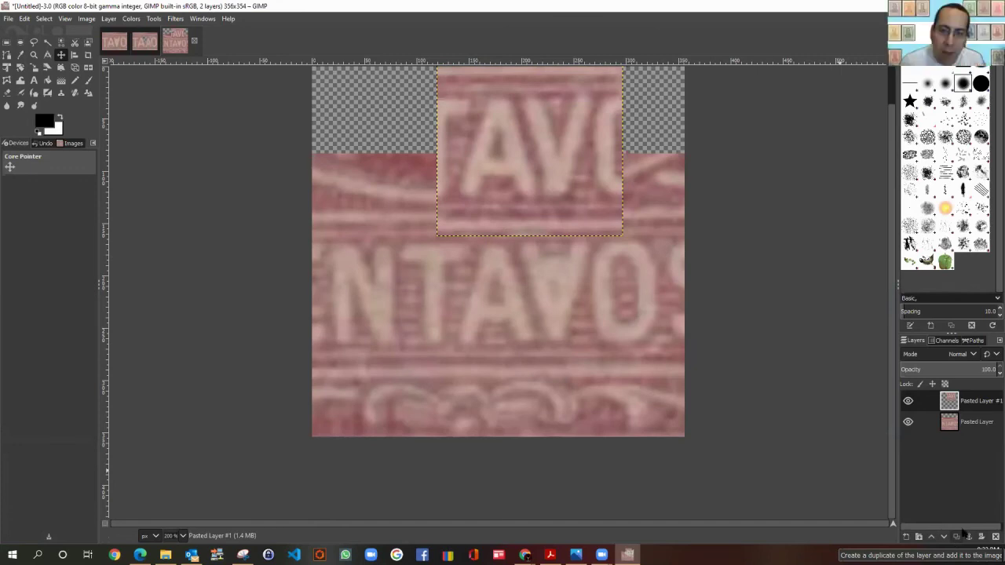
Try overlaying the normal TAVO layer on the odd lettering with the Rotate tool active, and undo the overlay
drag(556, 180, 563, 278)
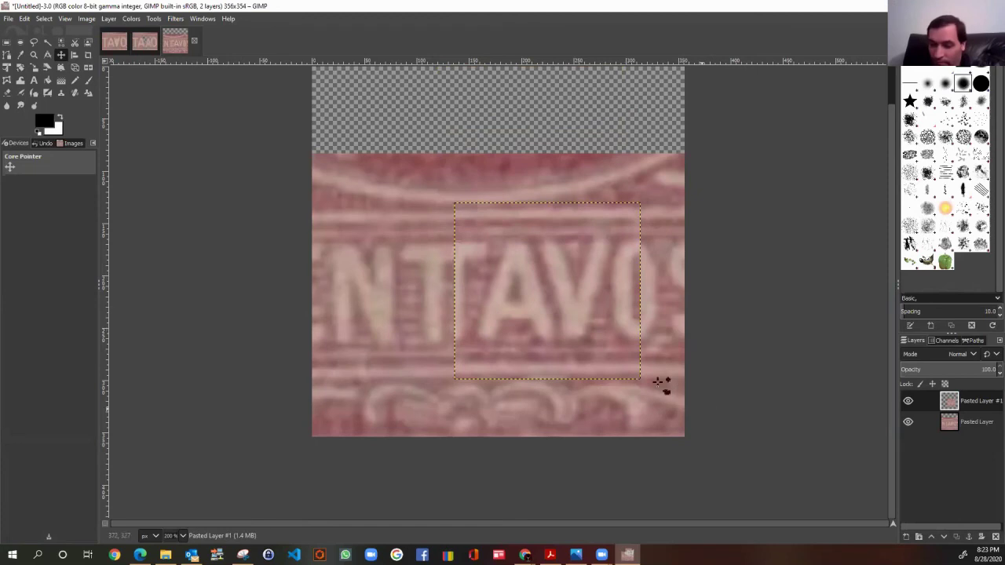
click(20, 67)
click(579, 309)
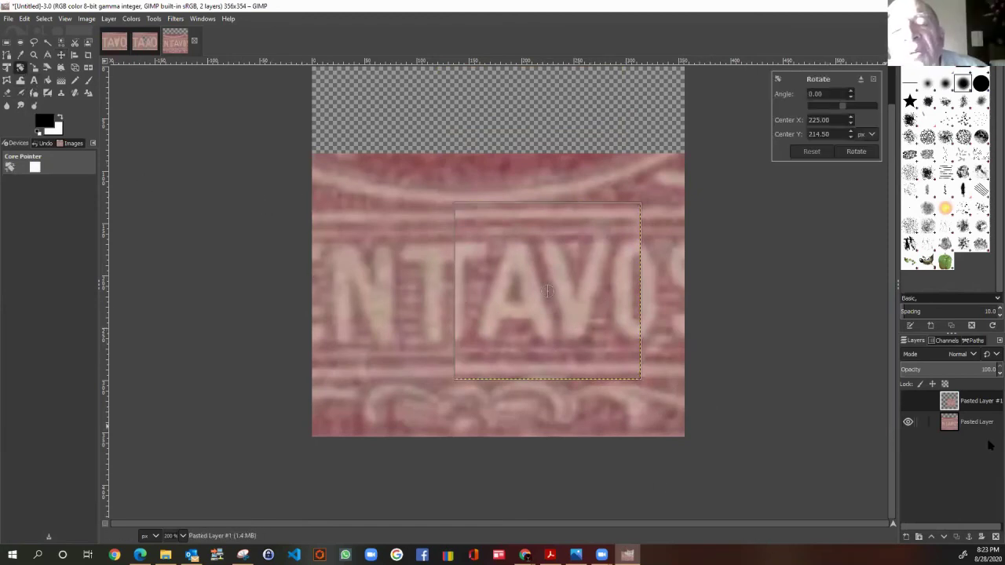
click(936, 427)
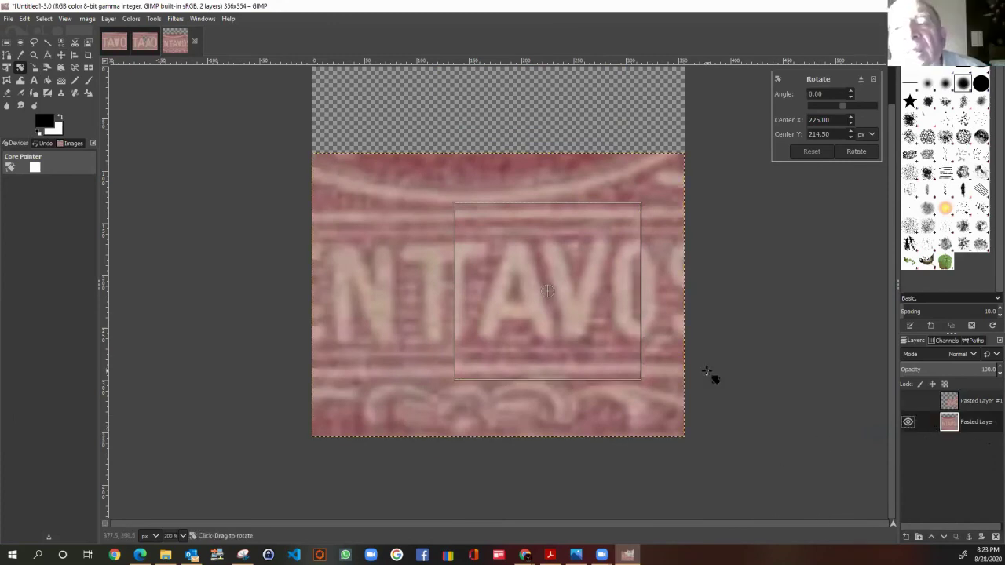
key(ctrl+z)
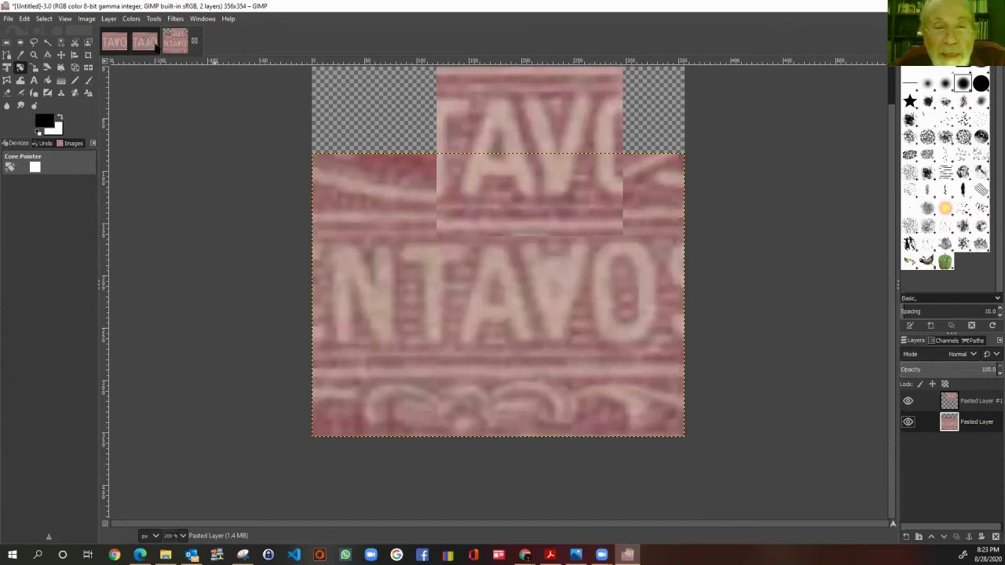
In the TAAO image, add a second horizontal guide near the letters' feet, raise the floating letter's opacity, and return to the NTAVO image
click(151, 44)
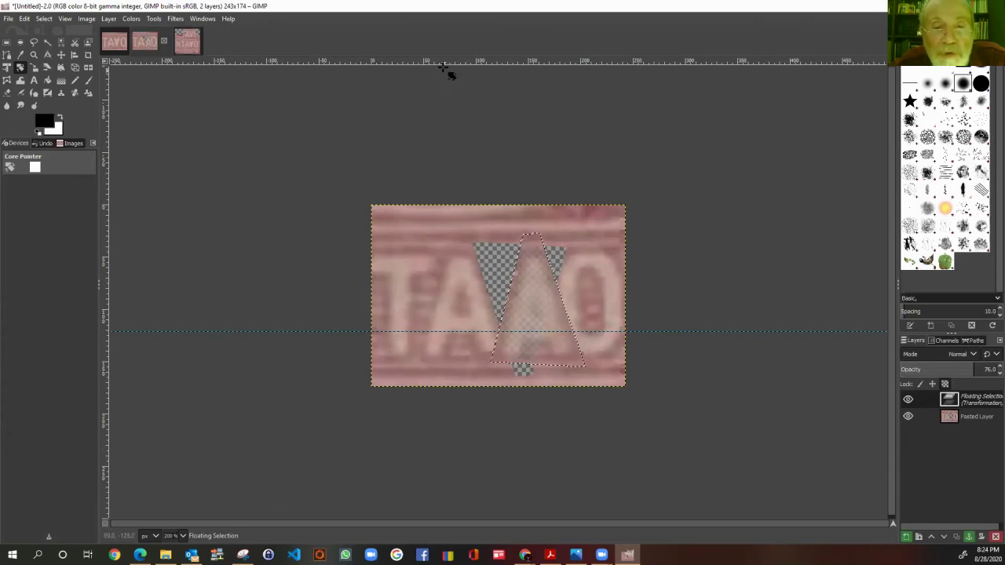
drag(443, 62, 490, 342)
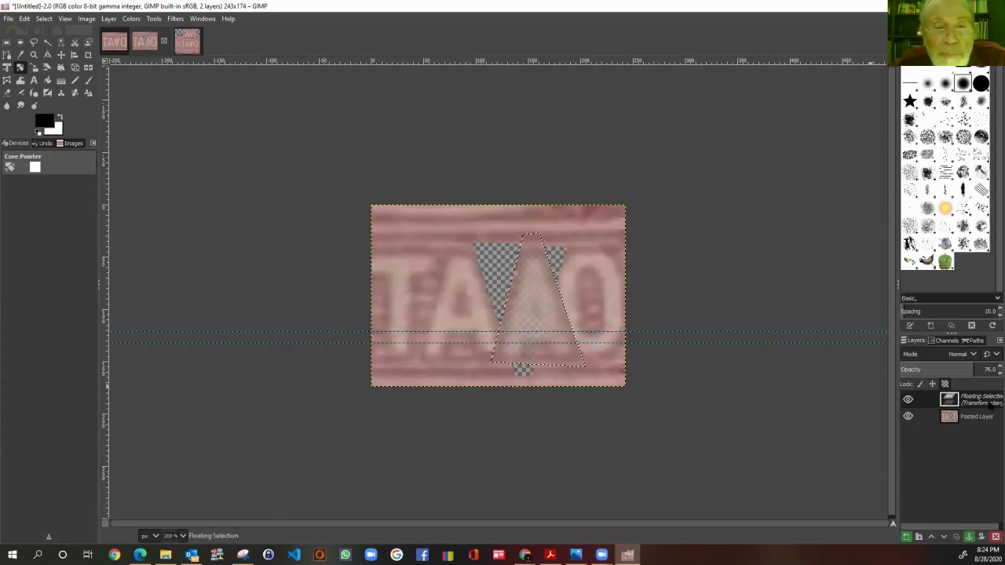
drag(979, 370, 991, 369)
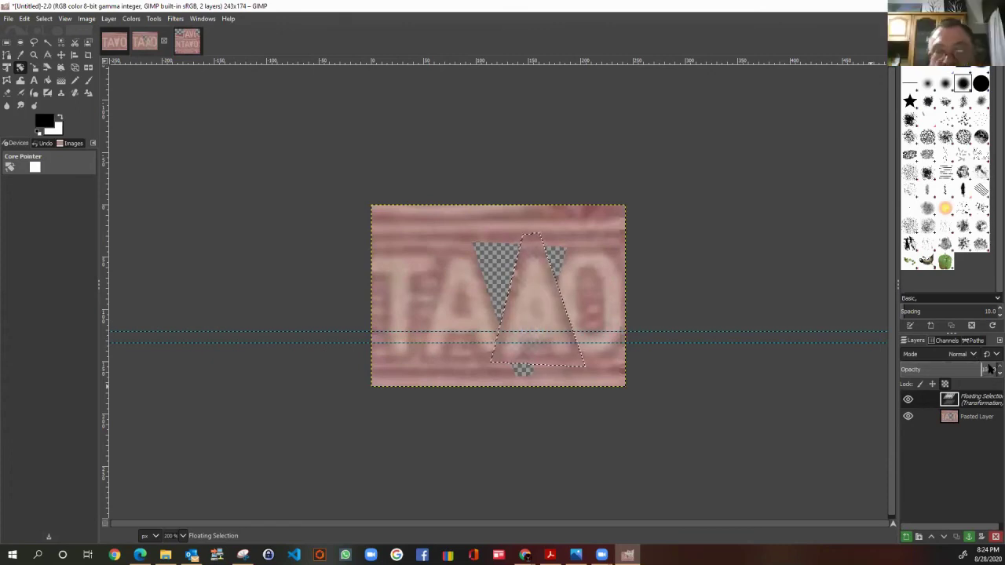
click(190, 45)
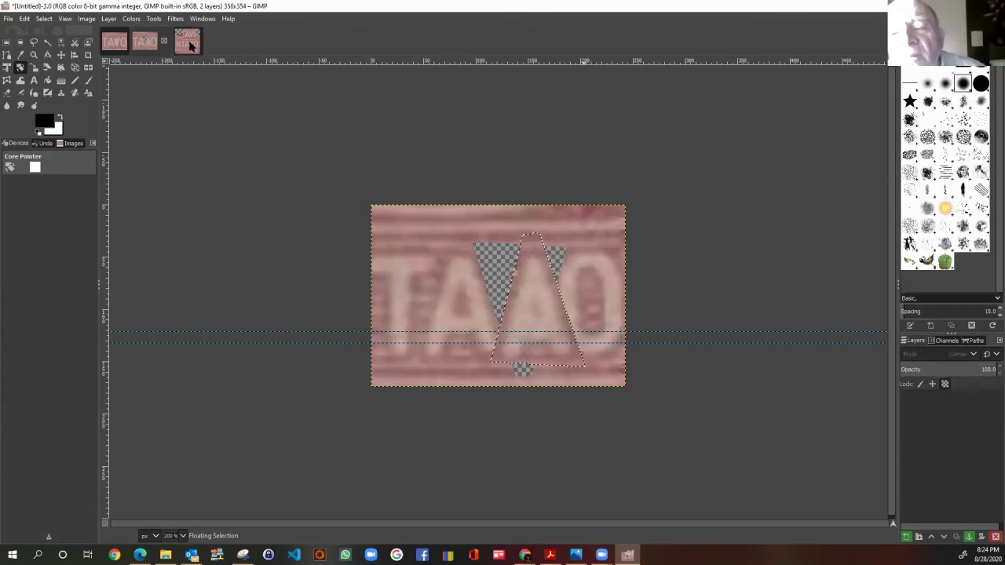